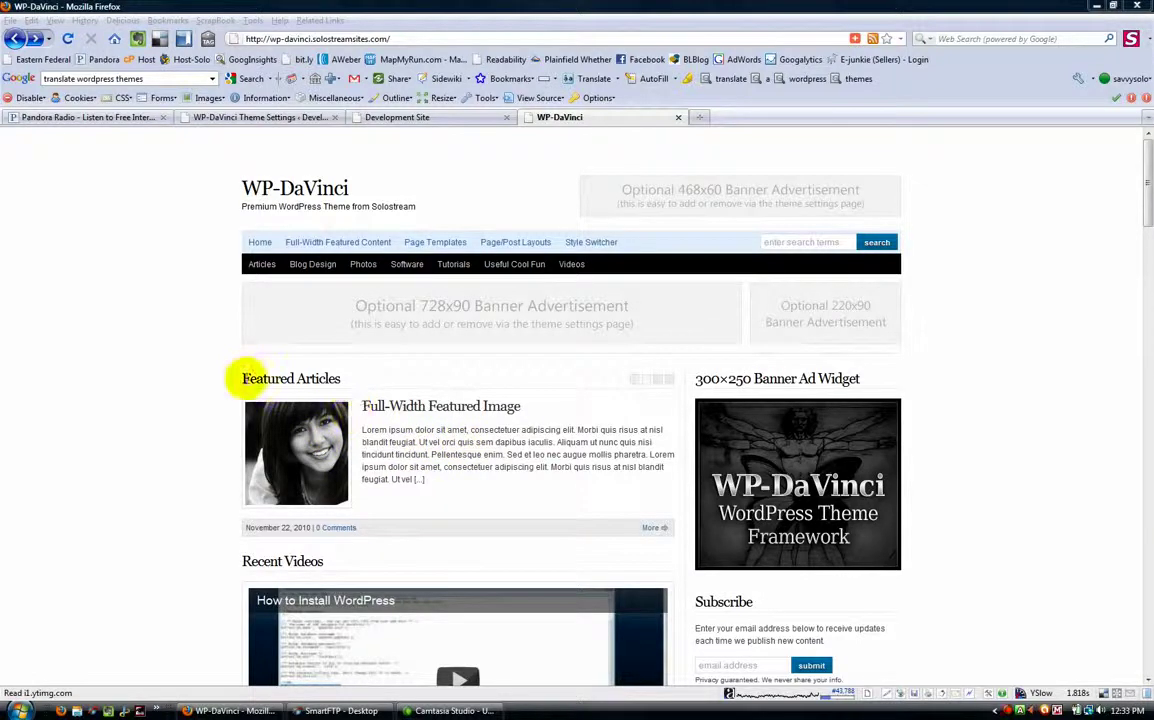
Examine the Featured Articles section on the WP-DaVinci demo home page.
left_click_drag(240, 378, 356, 385)
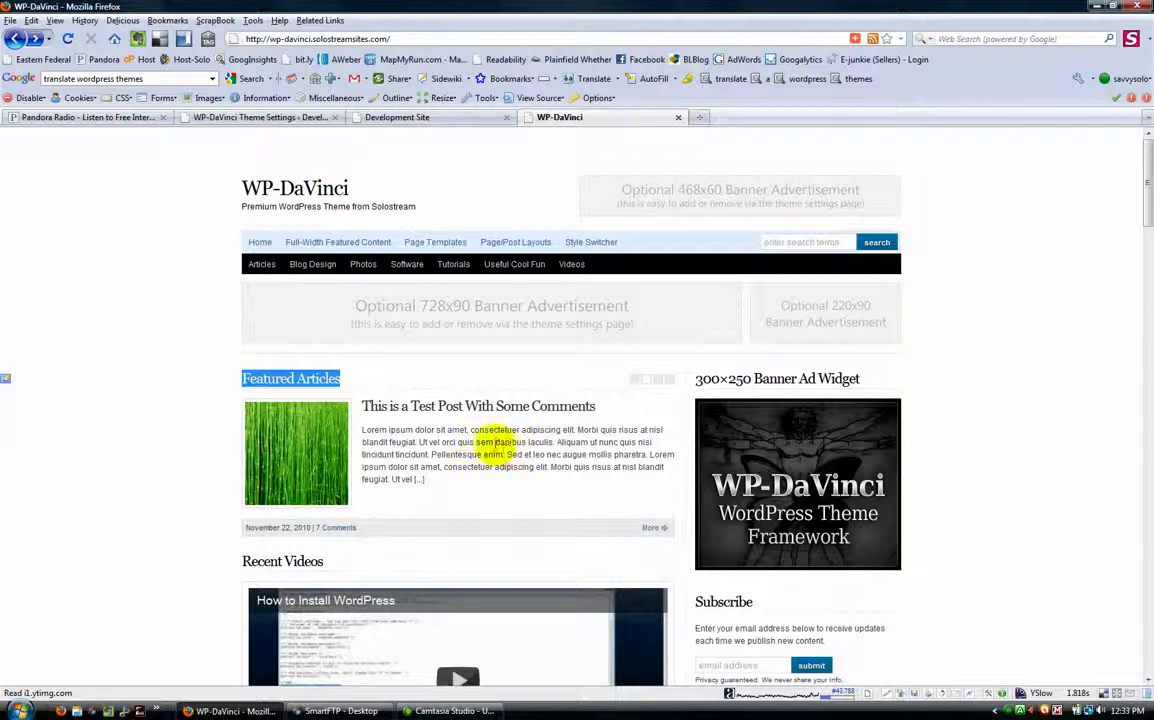
left_click(466, 440)
scroll(468, 450, "down", 1)
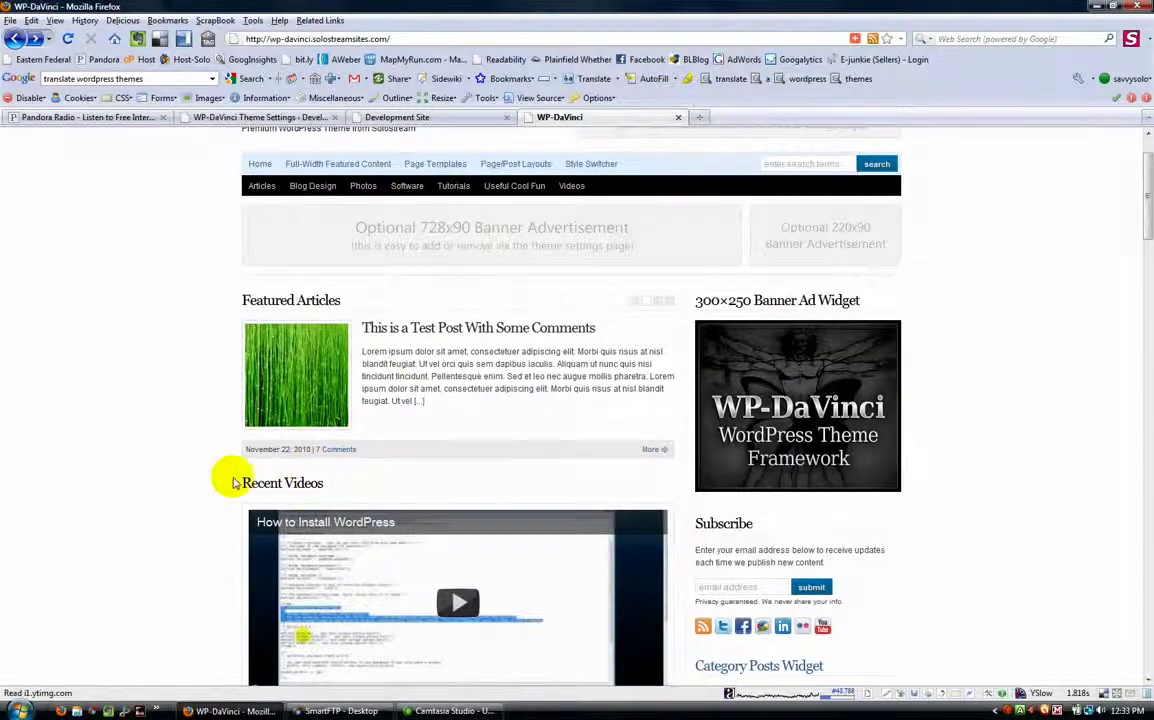
Examine the Recent Videos section of the demo home page and advance its More Recent Videos carousel.
scroll(220, 475, "down", 3)
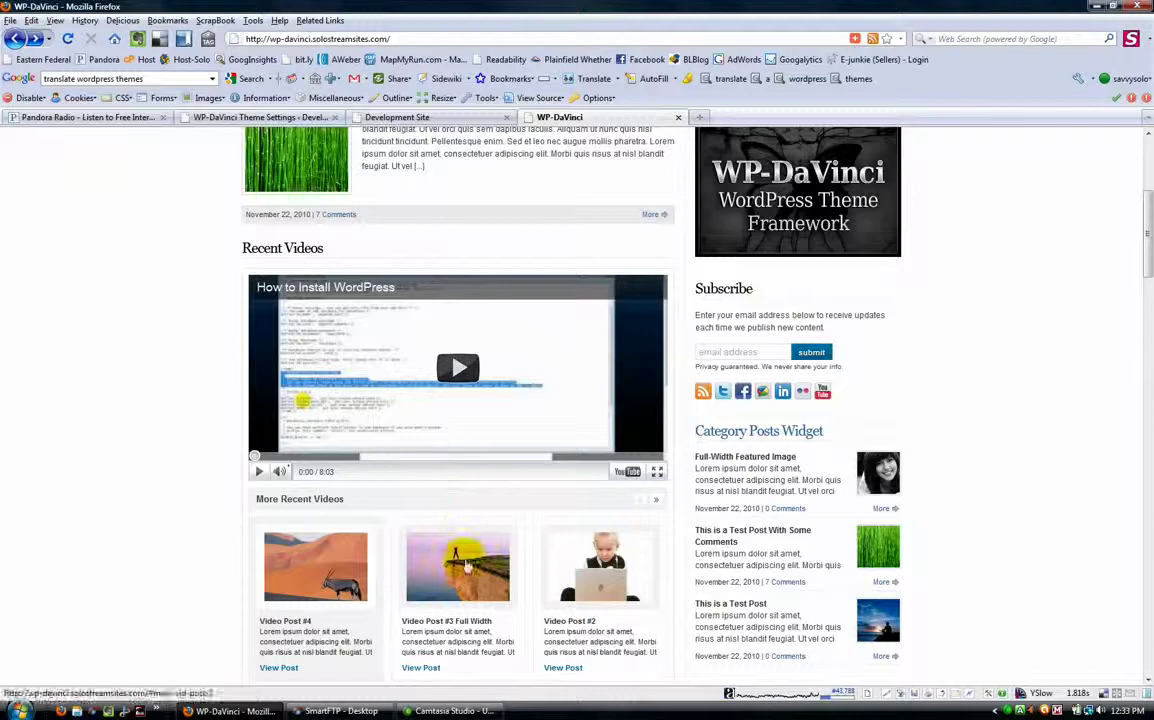
left_click_drag(245, 247, 323, 248)
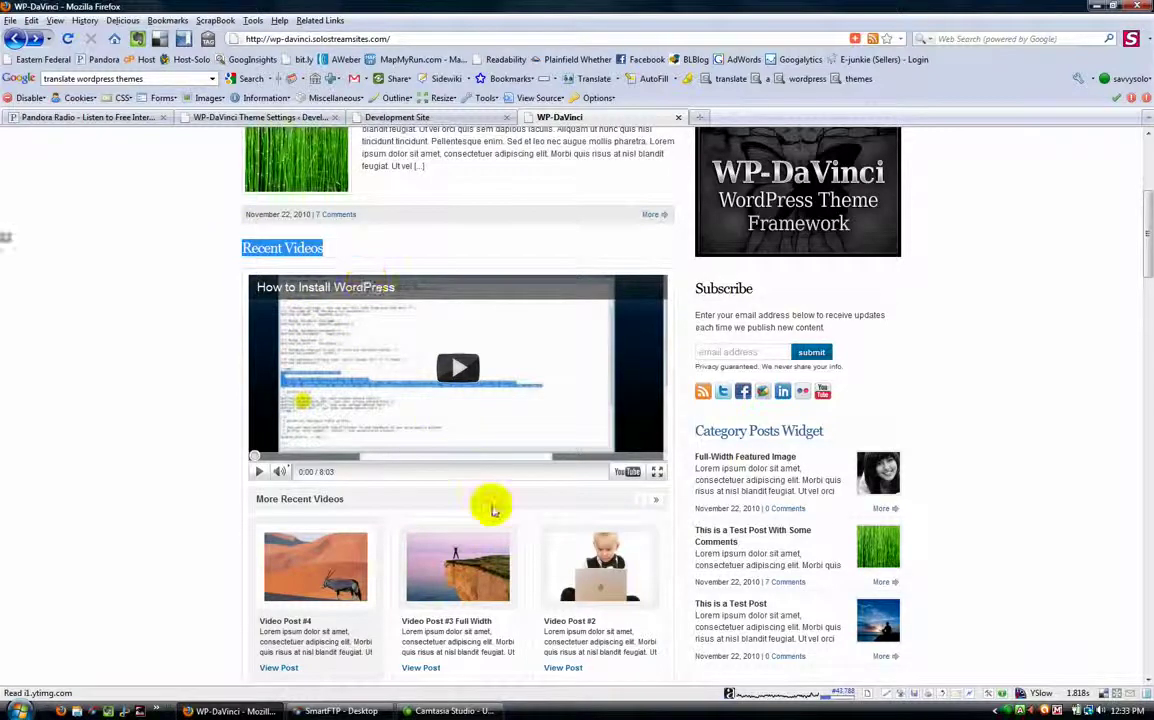
scroll(491, 510, "down", 3)
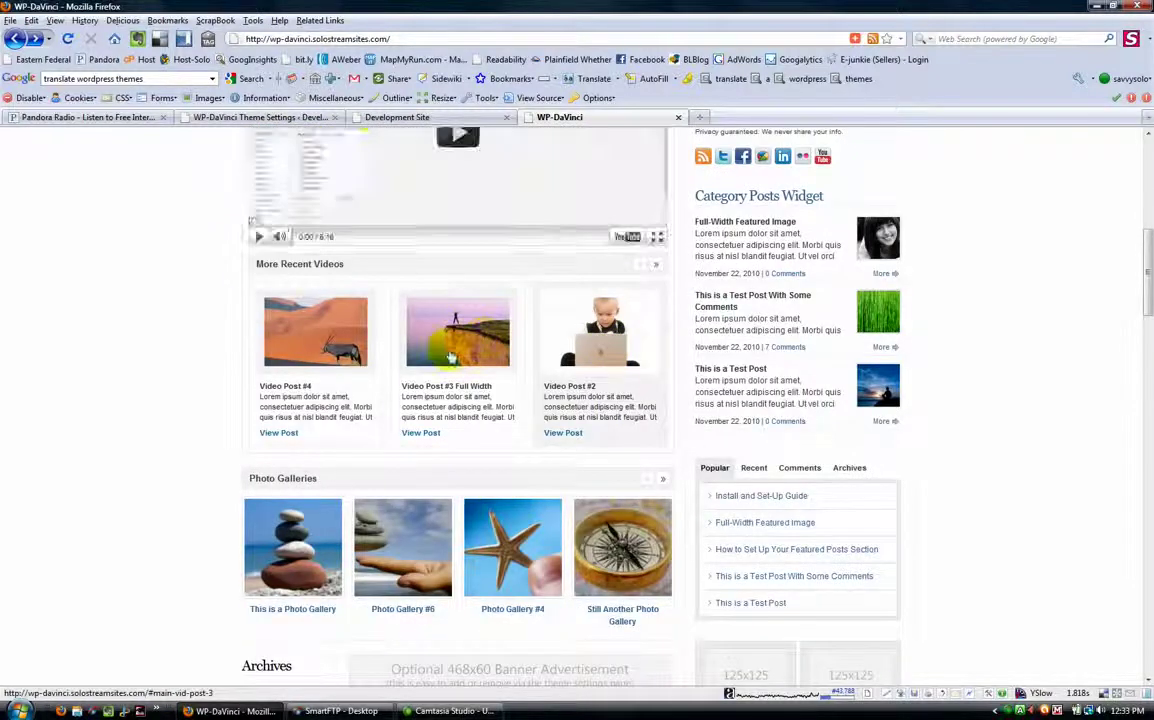
scroll(450, 358, "up", 2)
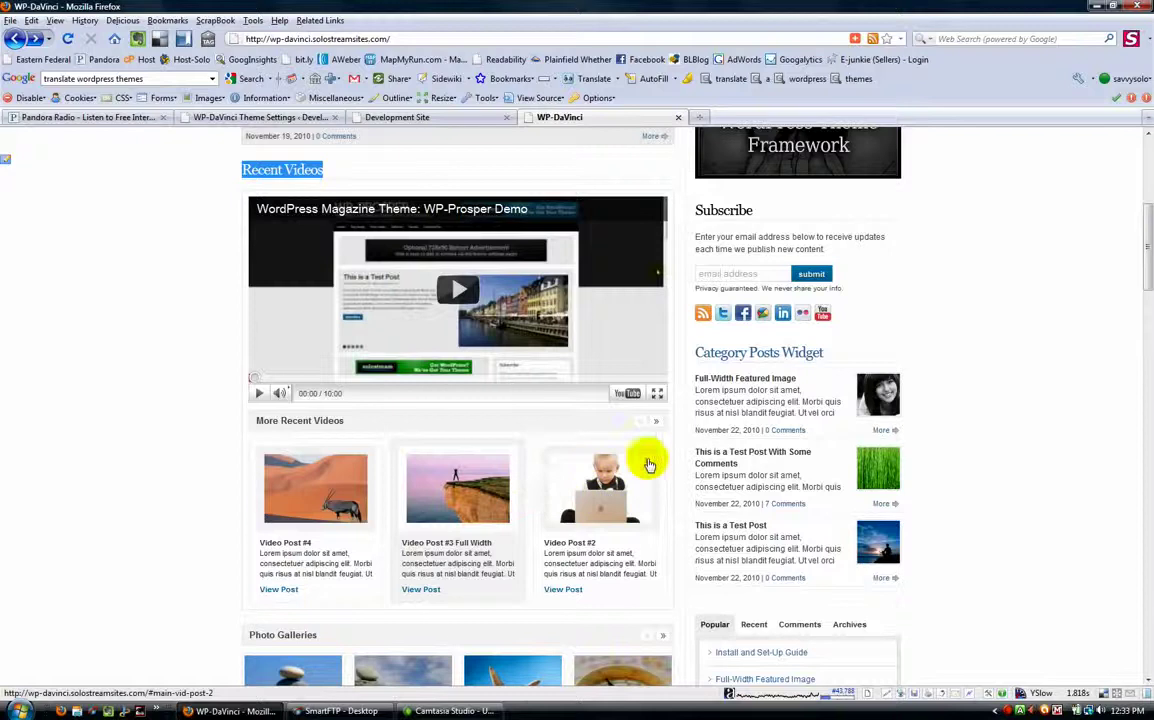
left_click(656, 422)
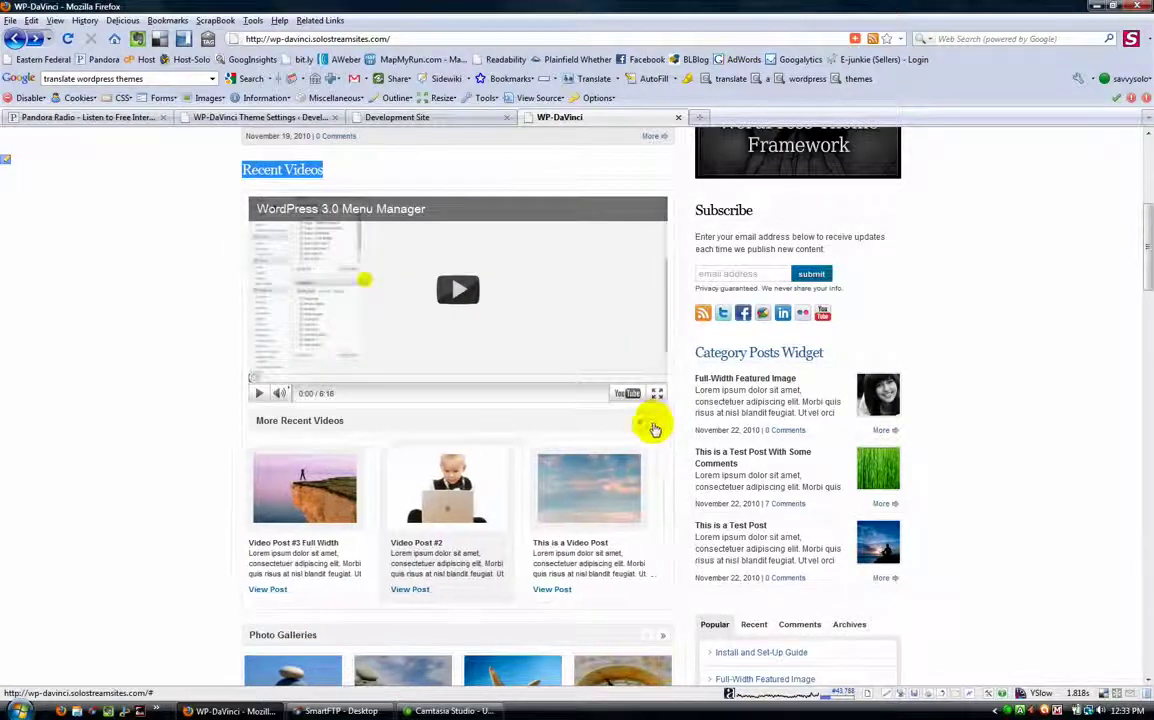
Examine the Photo Galleries section of the demo home page and advance its carousel to further galleries.
scroll(600, 470, "down", 3)
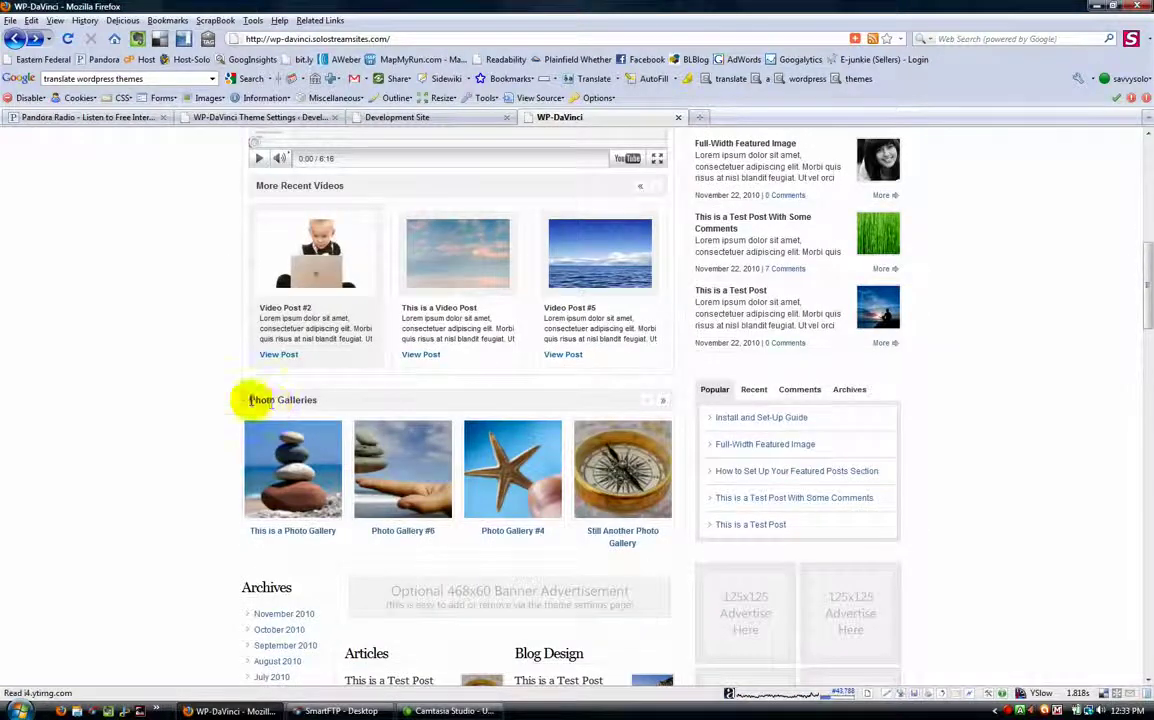
left_click_drag(250, 400, 320, 399)
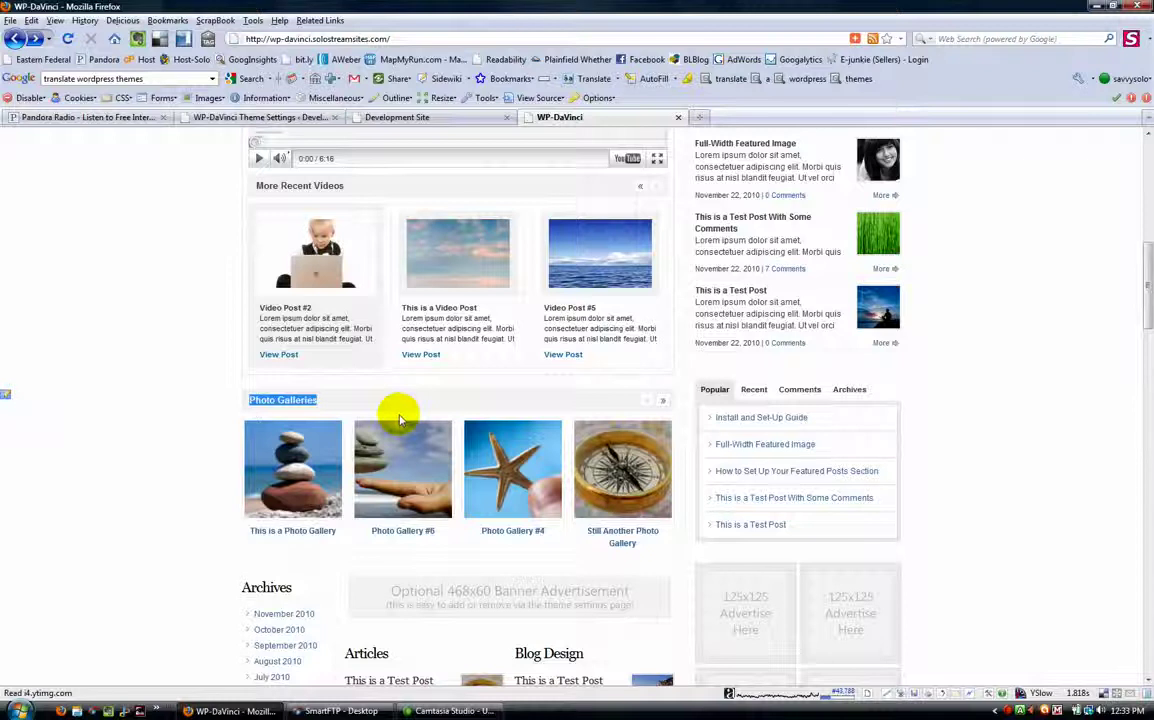
left_click(664, 407)
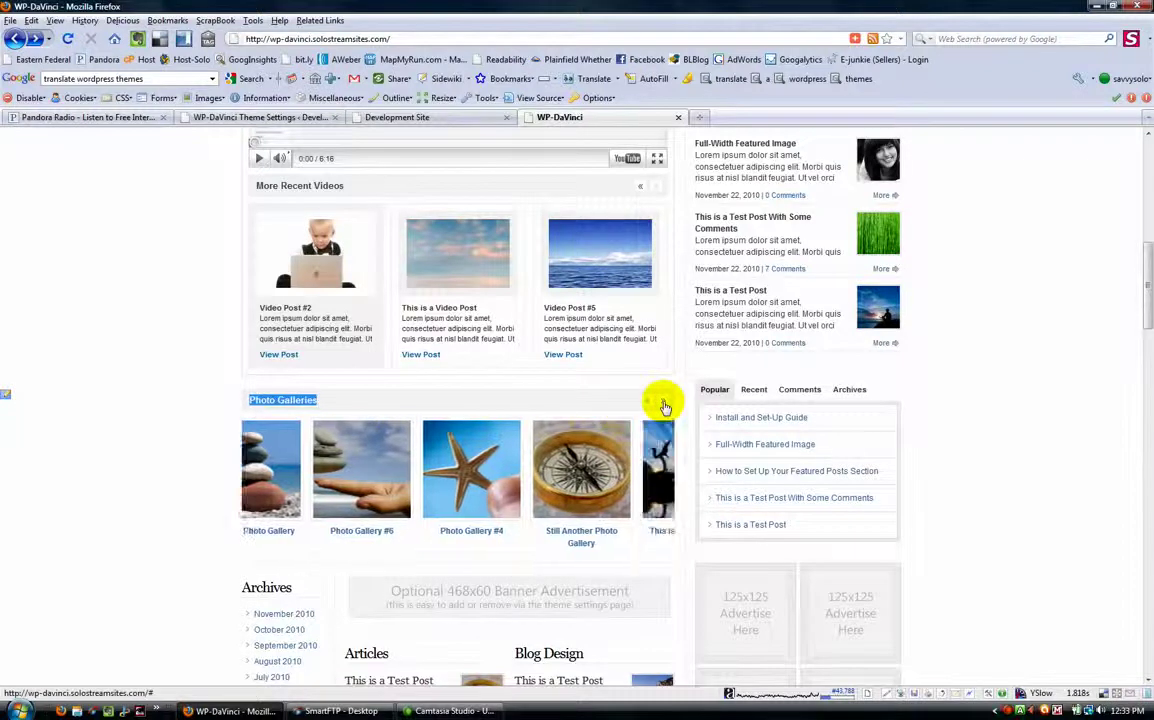
left_click(662, 407)
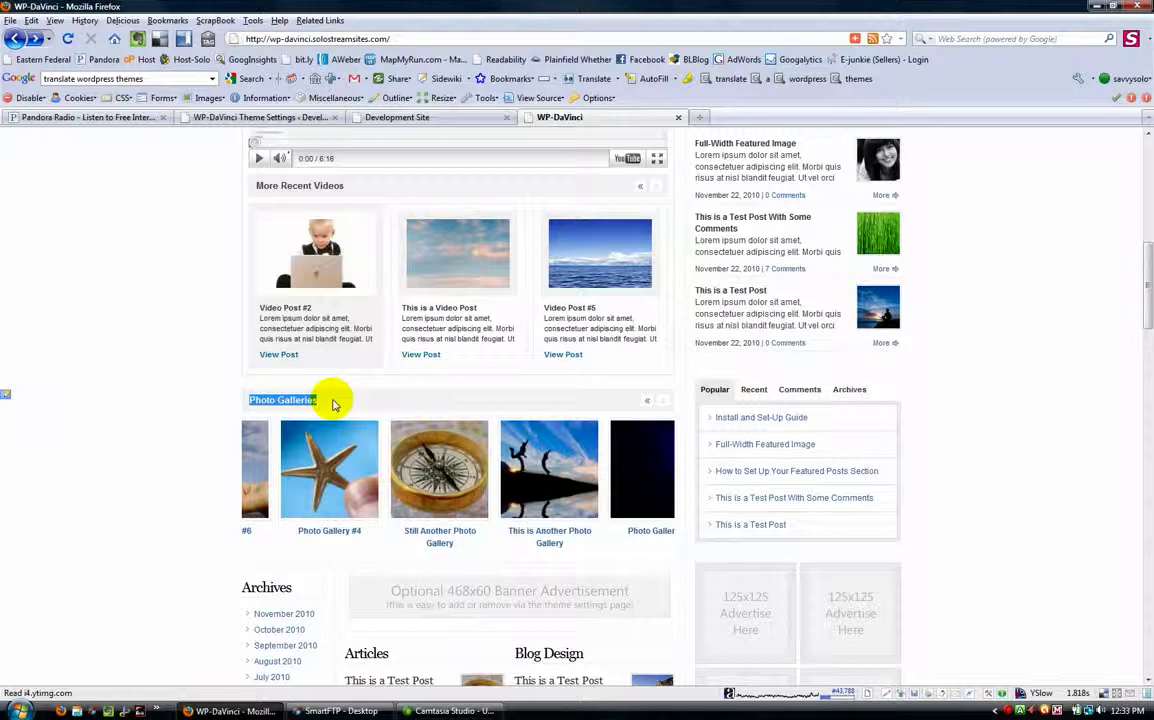
left_click(428, 403)
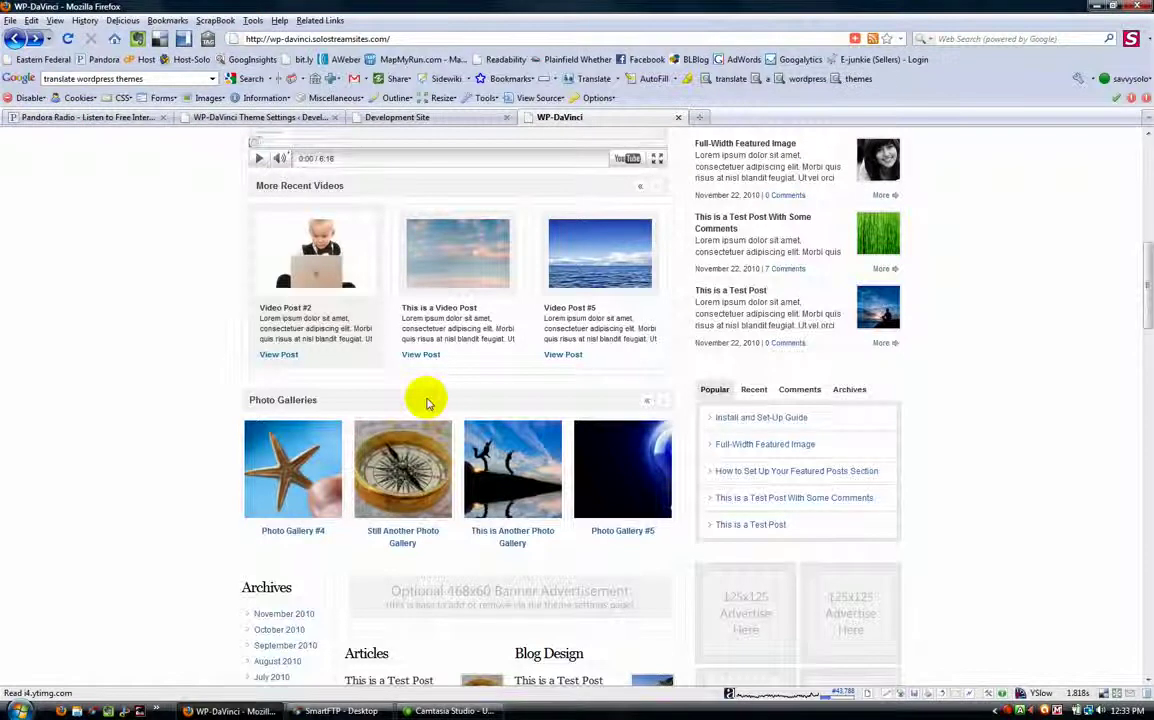
View the Full-Width Featured Content demo page and browse the slides of its Featured Articles slider.
scroll(428, 403, "up", 10)
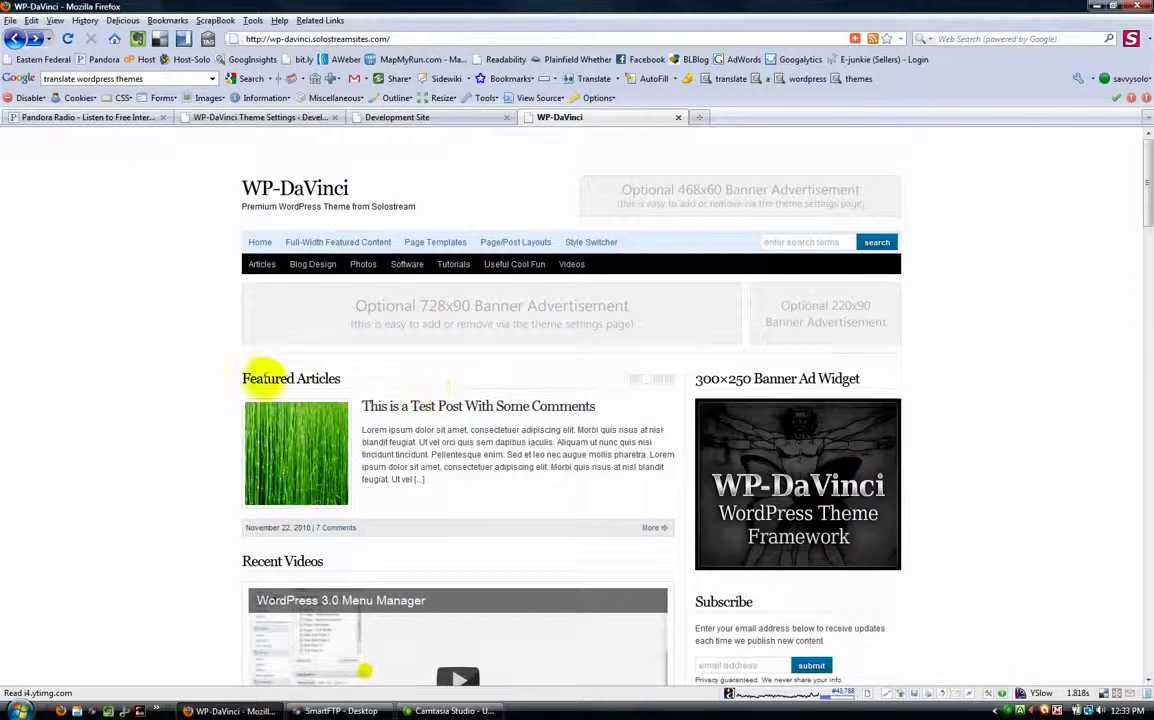
left_click_drag(240, 379, 352, 380)
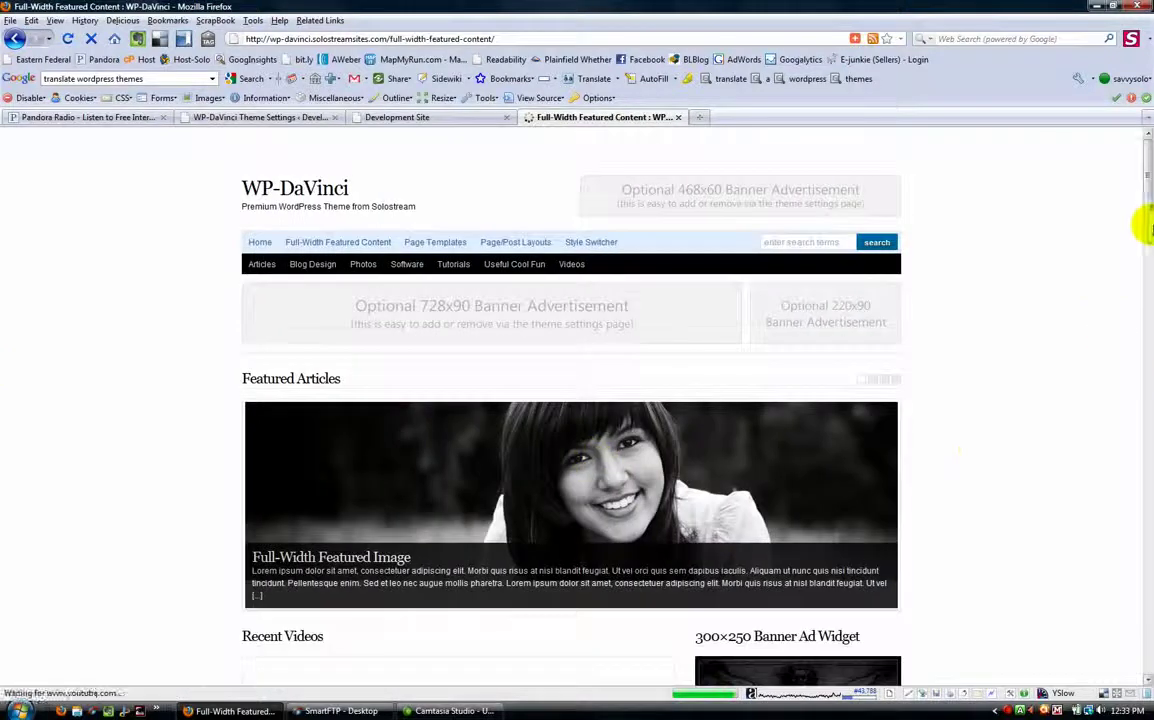
scroll(1145, 200, "down", 4)
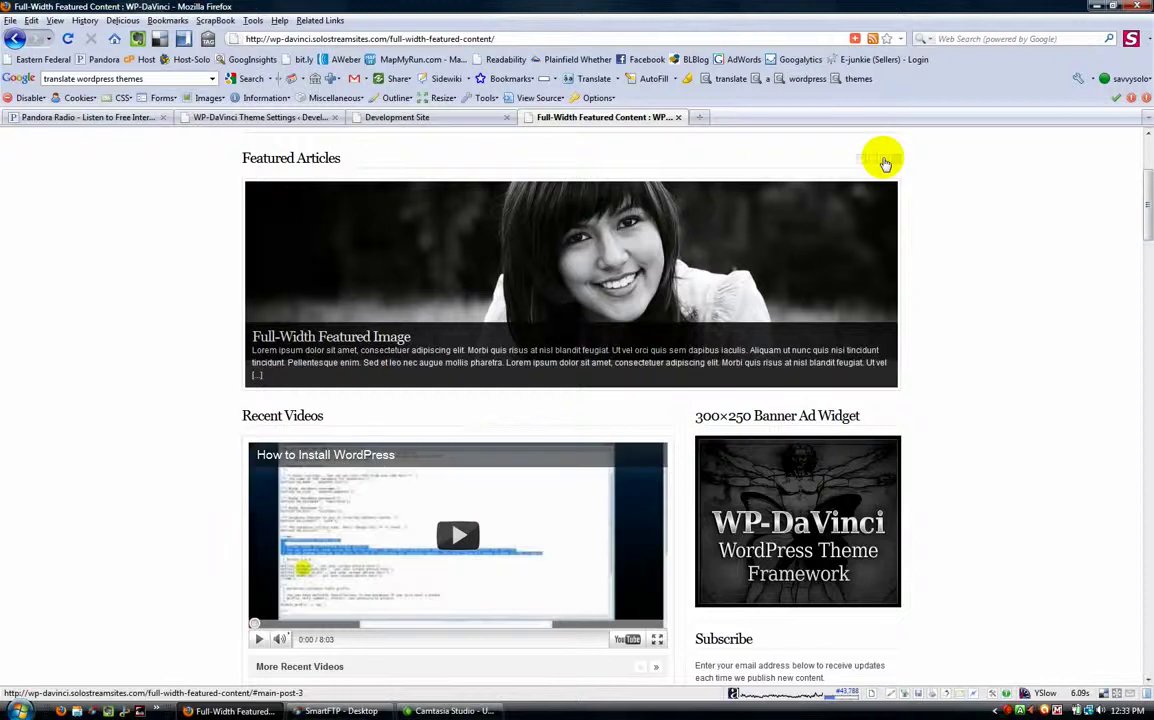
left_click(884, 161)
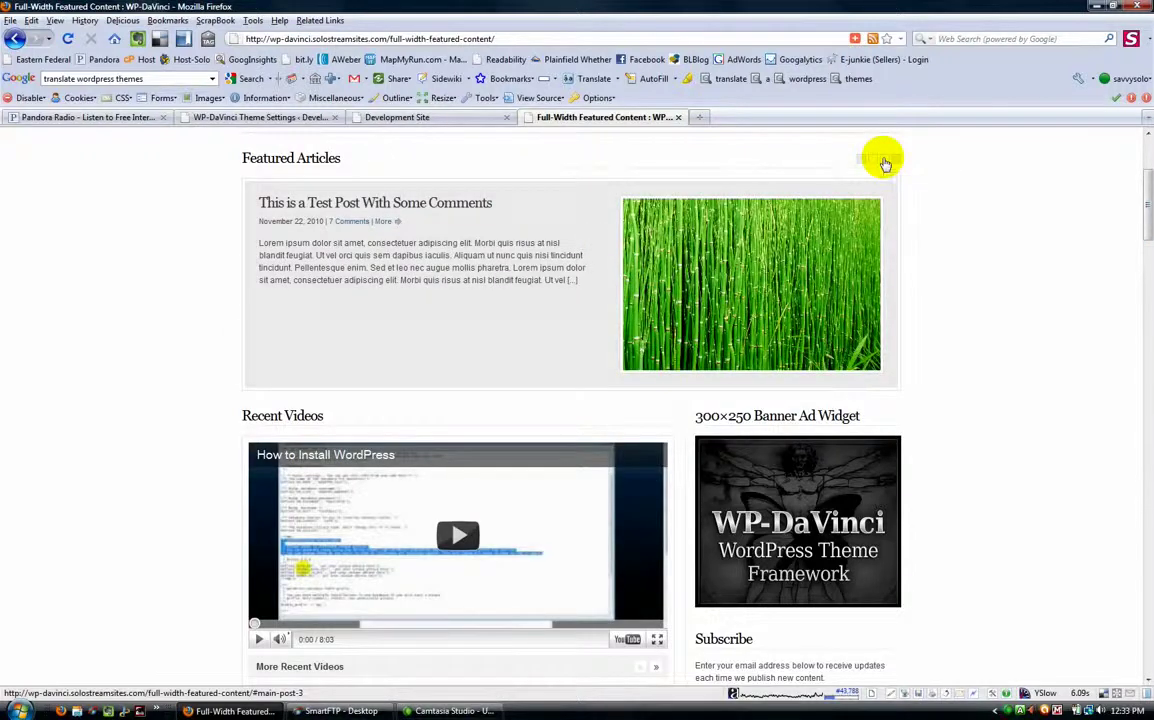
left_click(884, 161)
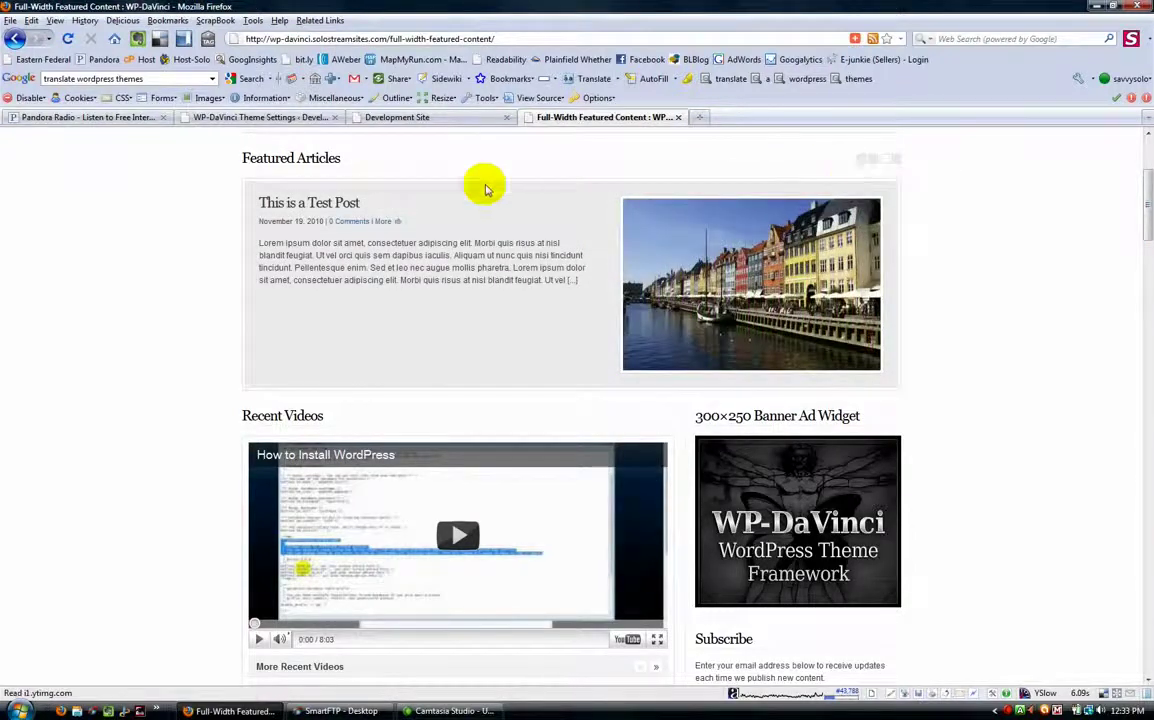
scroll(474, 202, "up", 4)
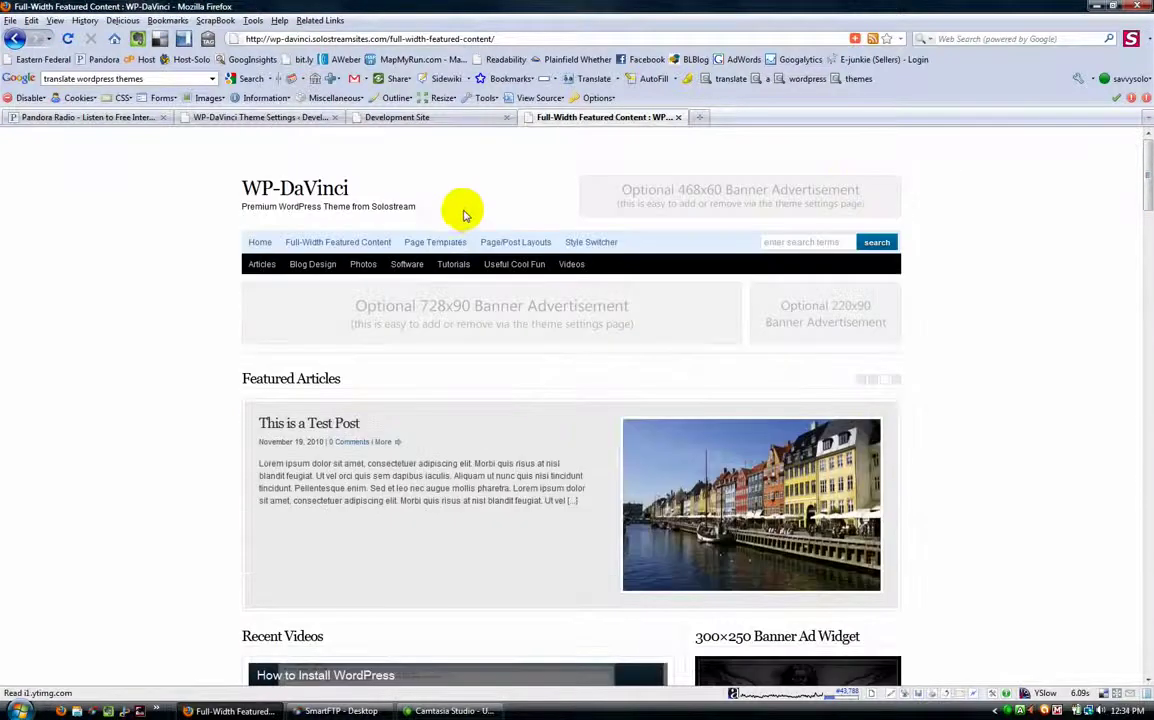
View the Development Site home page, and open the Featured Posts section of its WP-DaVinci theme settings.
left_click(428, 119)
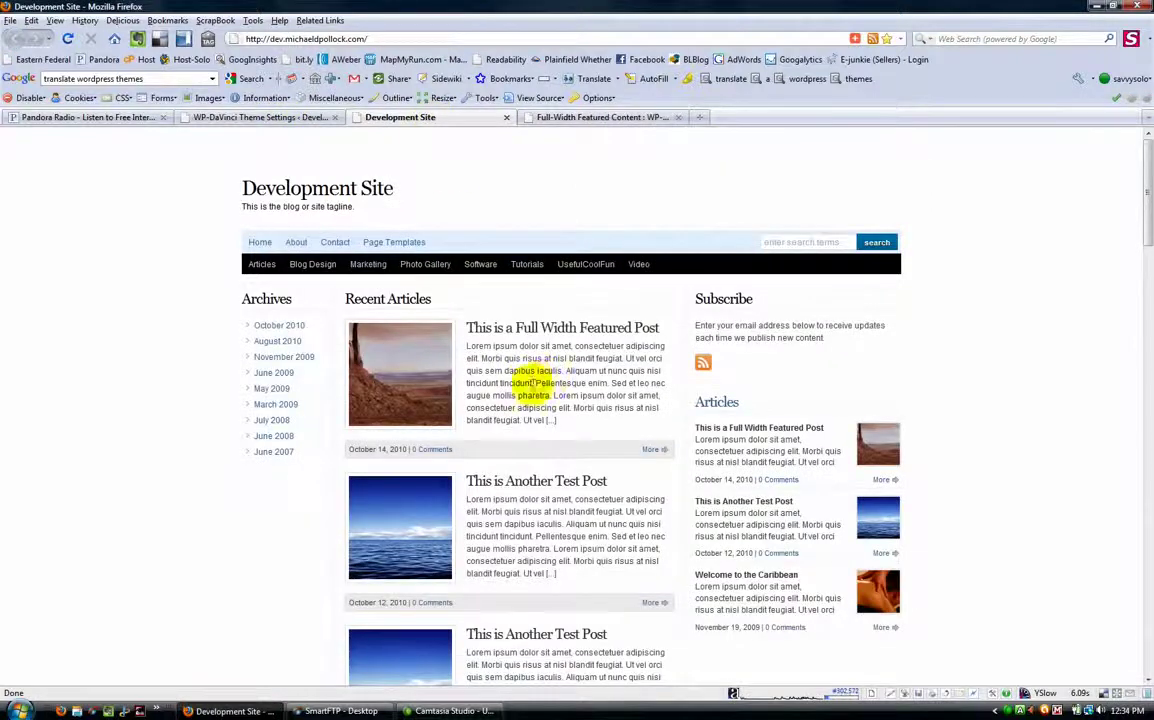
left_click(232, 119)
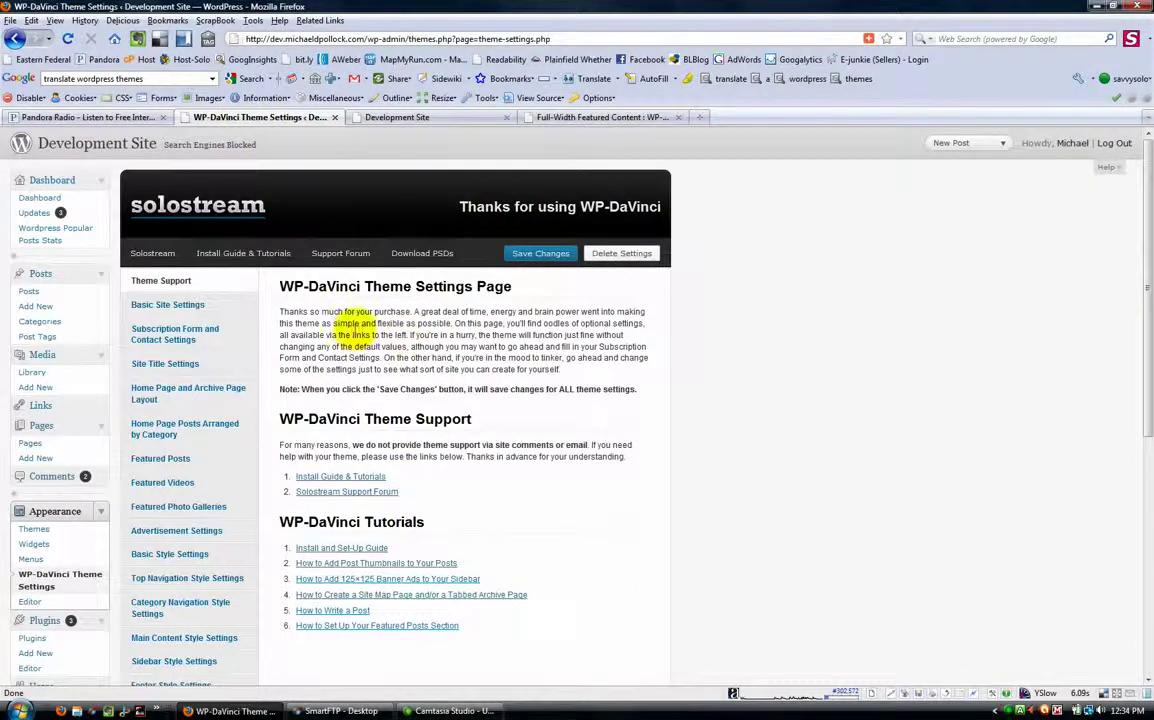
left_click(217, 465)
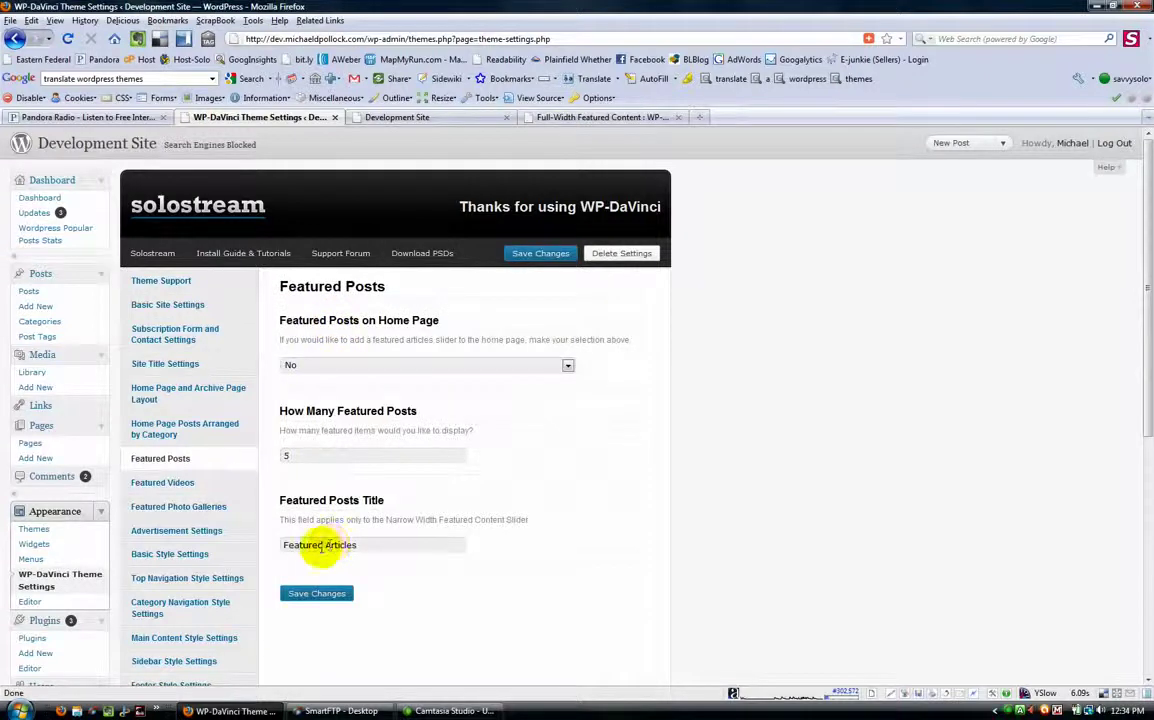
Review the Featured Posts title, the home page slider options and the number of featured posts.
left_click_drag(324, 545, 370, 543)
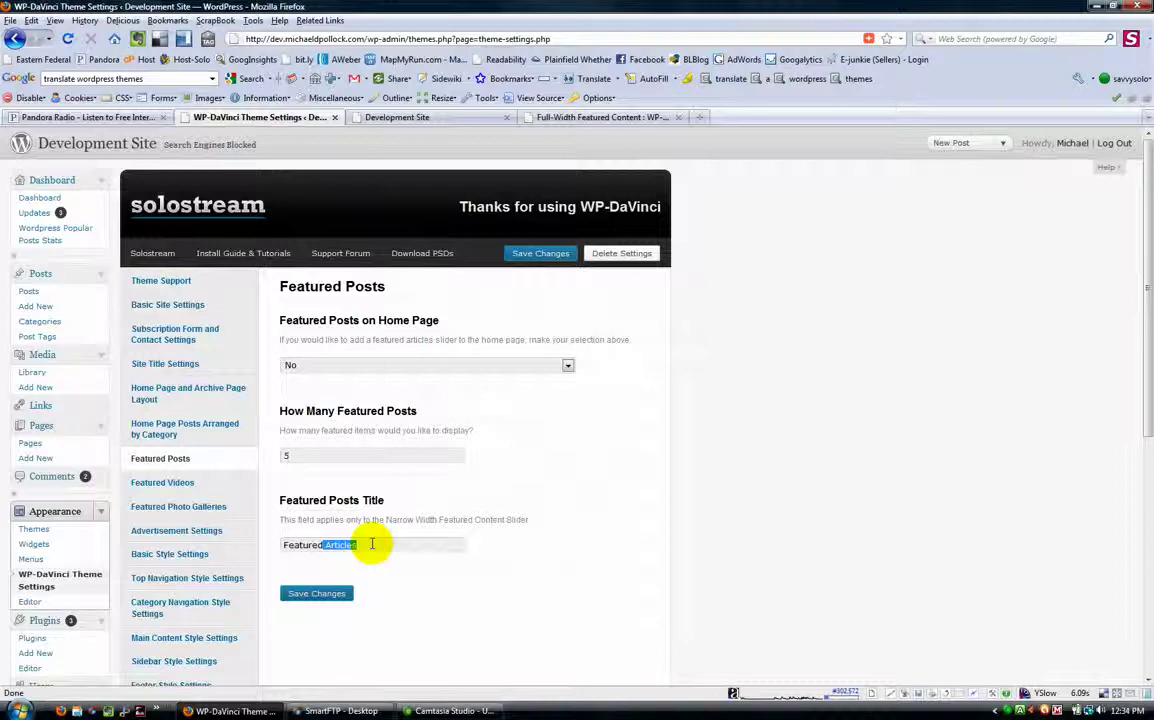
left_click(356, 365)
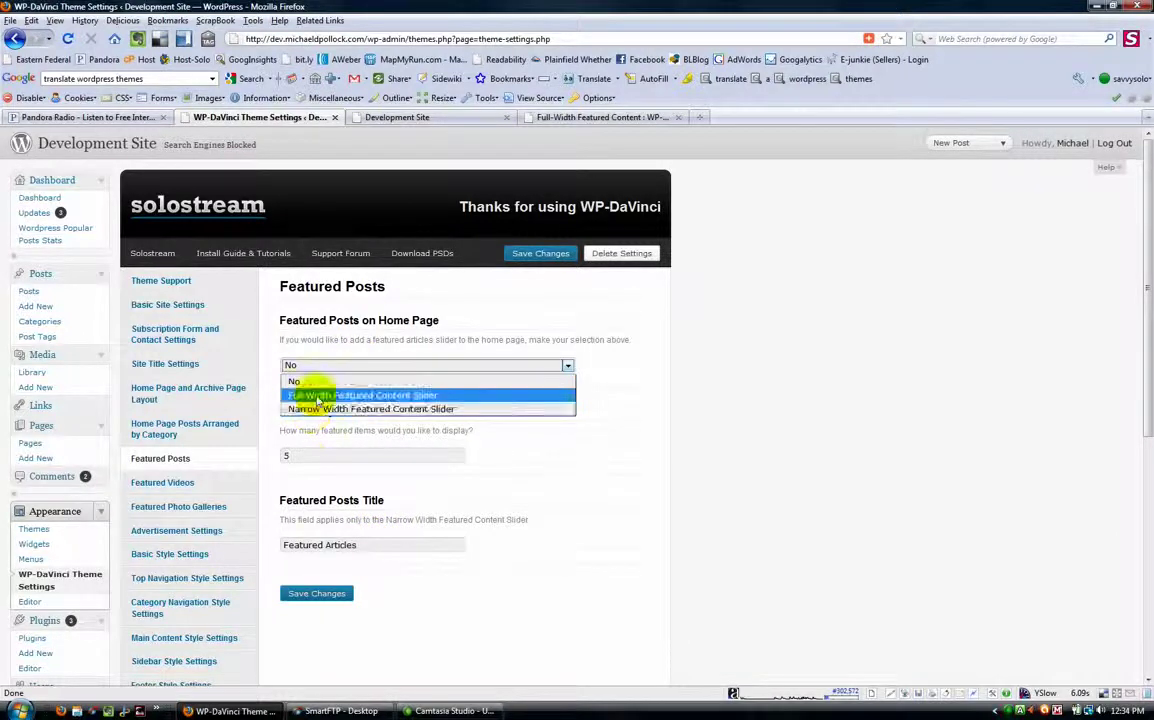
left_click(308, 459)
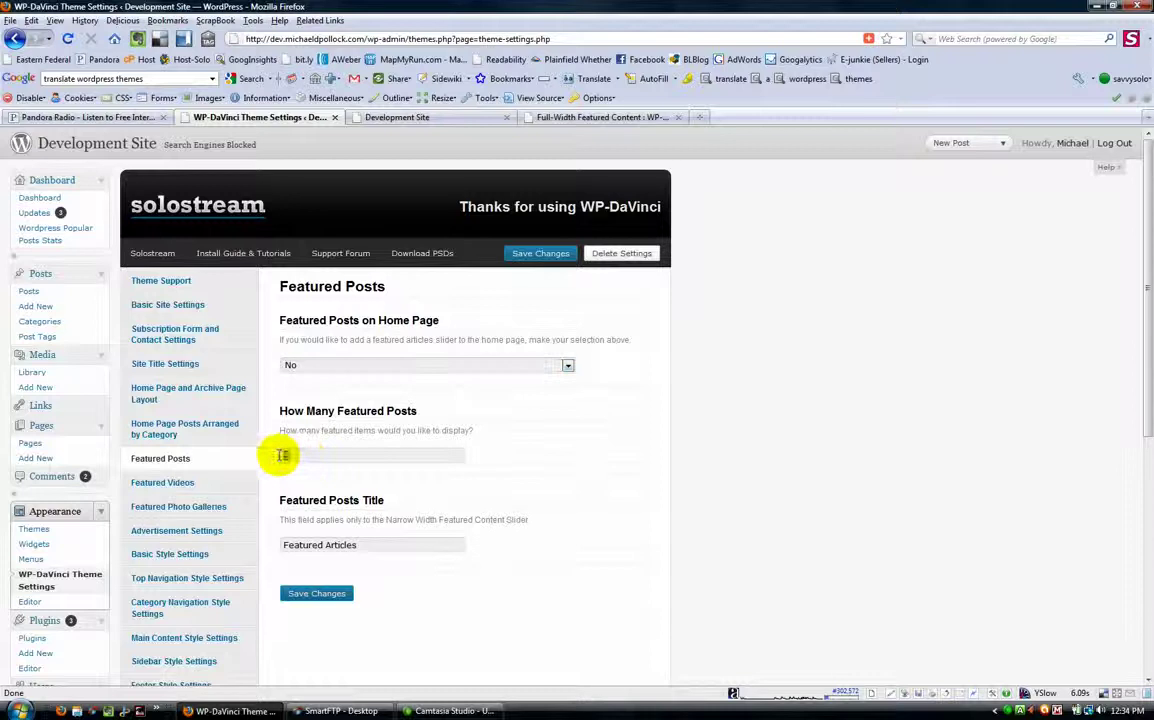
left_click_drag(281, 455, 321, 456)
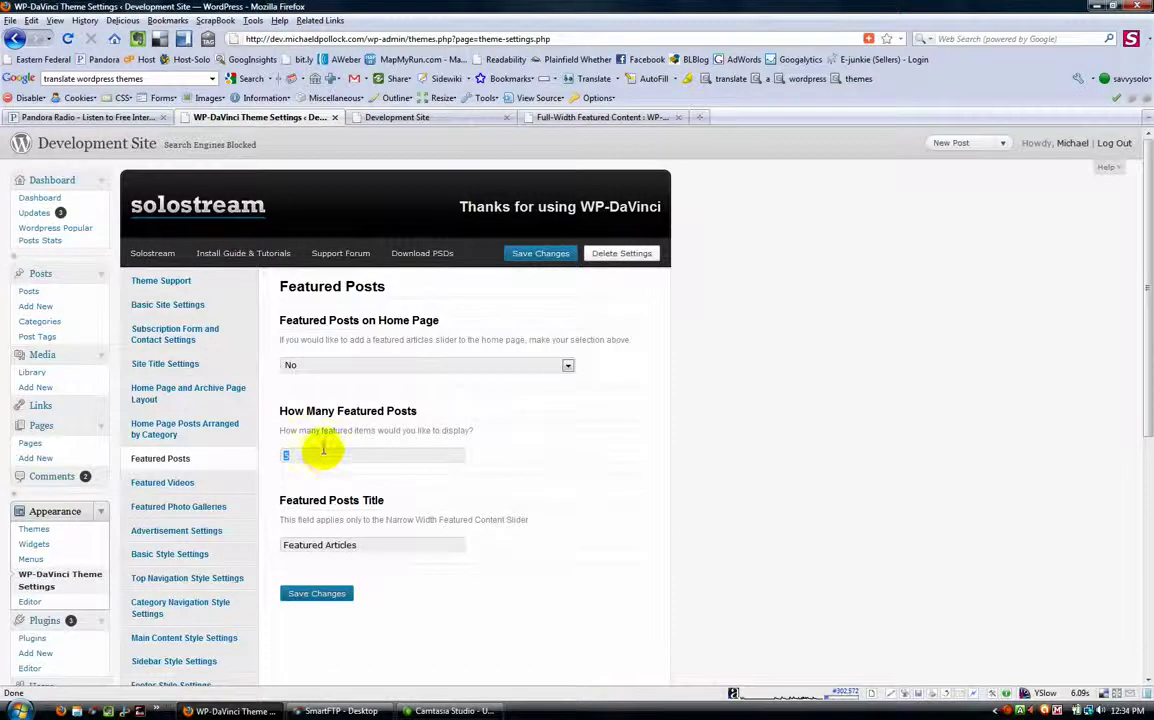
Set Featured Posts on Home Page to Narrow Width Featured Content Slider and save the theme settings.
left_click(309, 366)
left_click(321, 405)
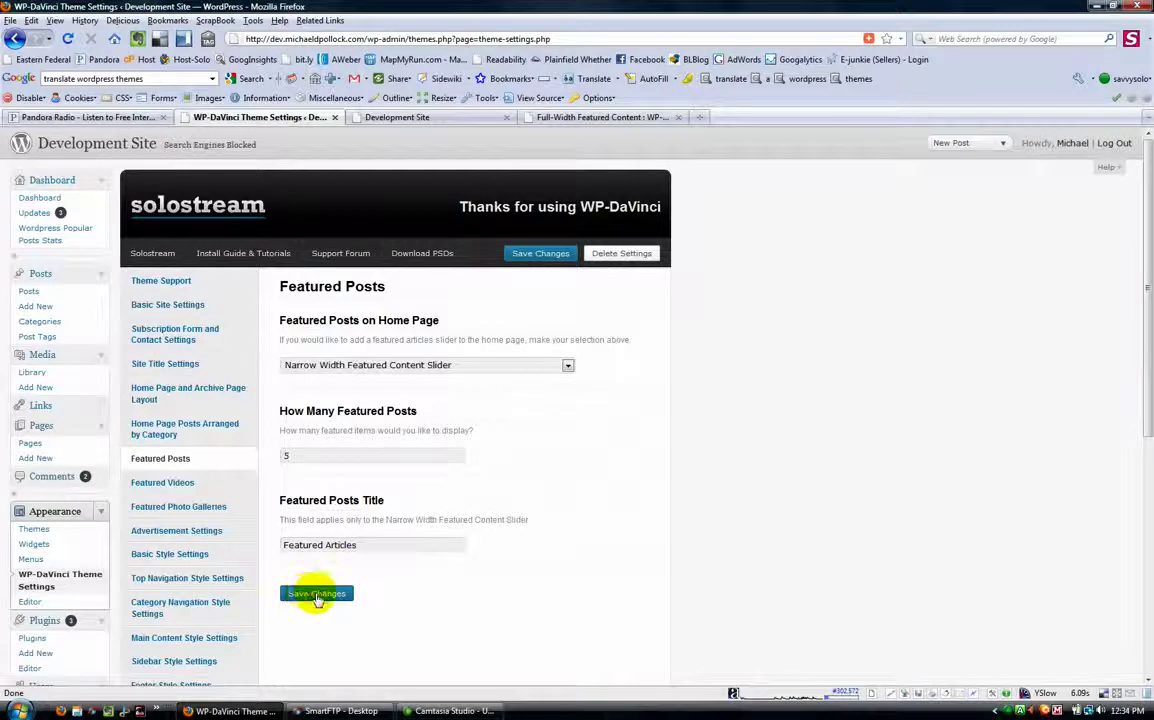
left_click(316, 595)
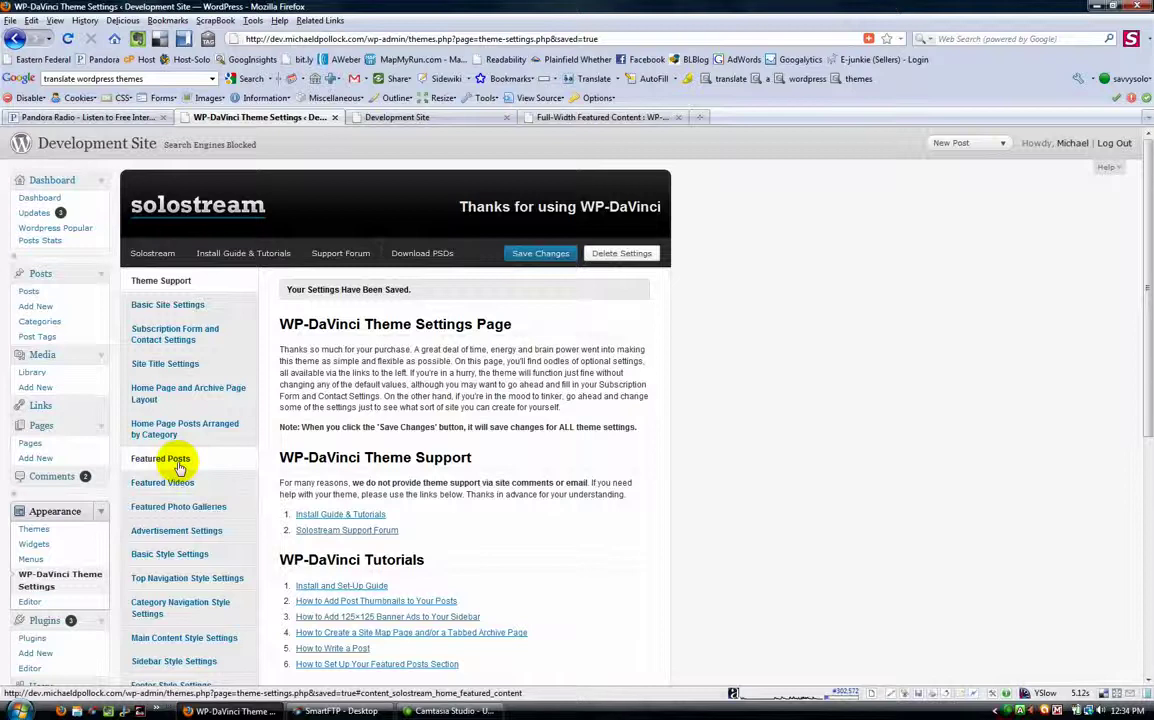
Open the Posts list in a new browser tab and edit the post "This is a Full Width Featured Post".
right_click(33, 290)
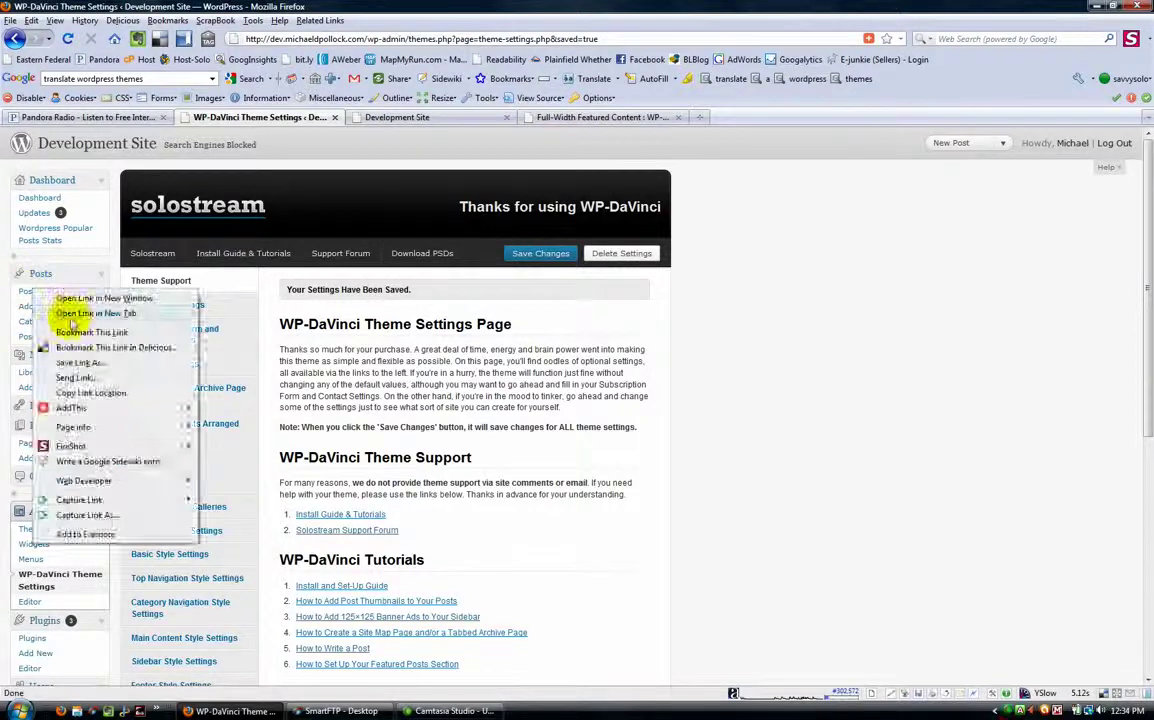
left_click(70, 314)
left_click(410, 117)
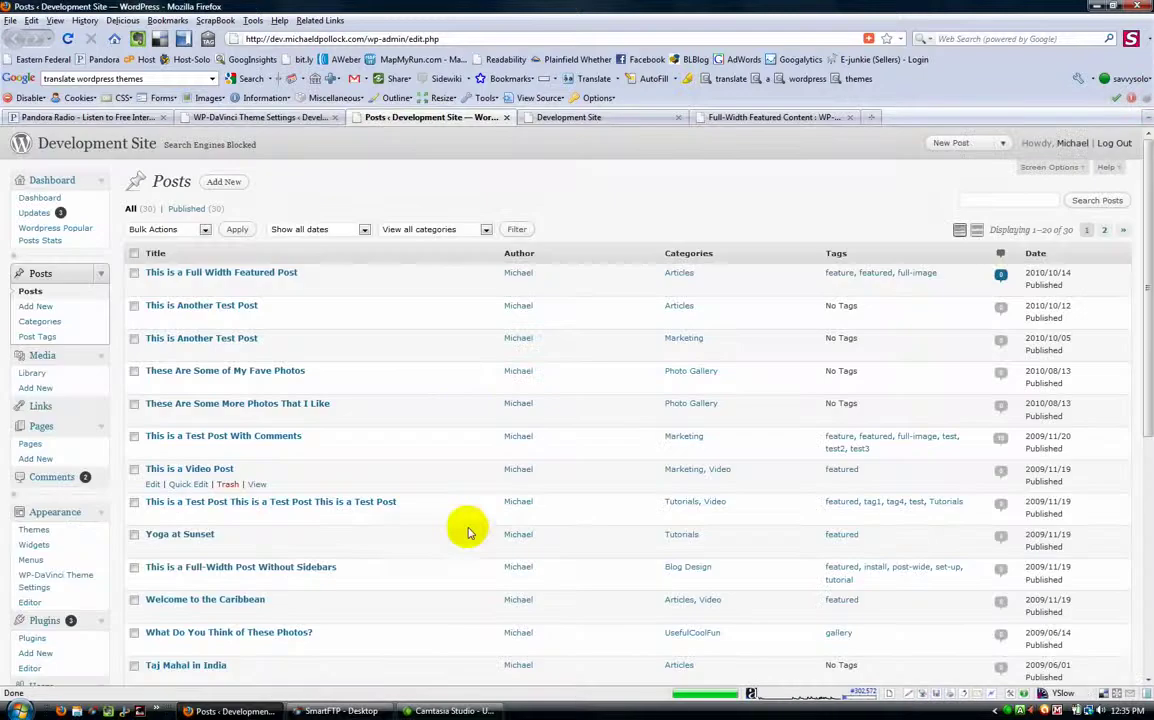
left_click(209, 276)
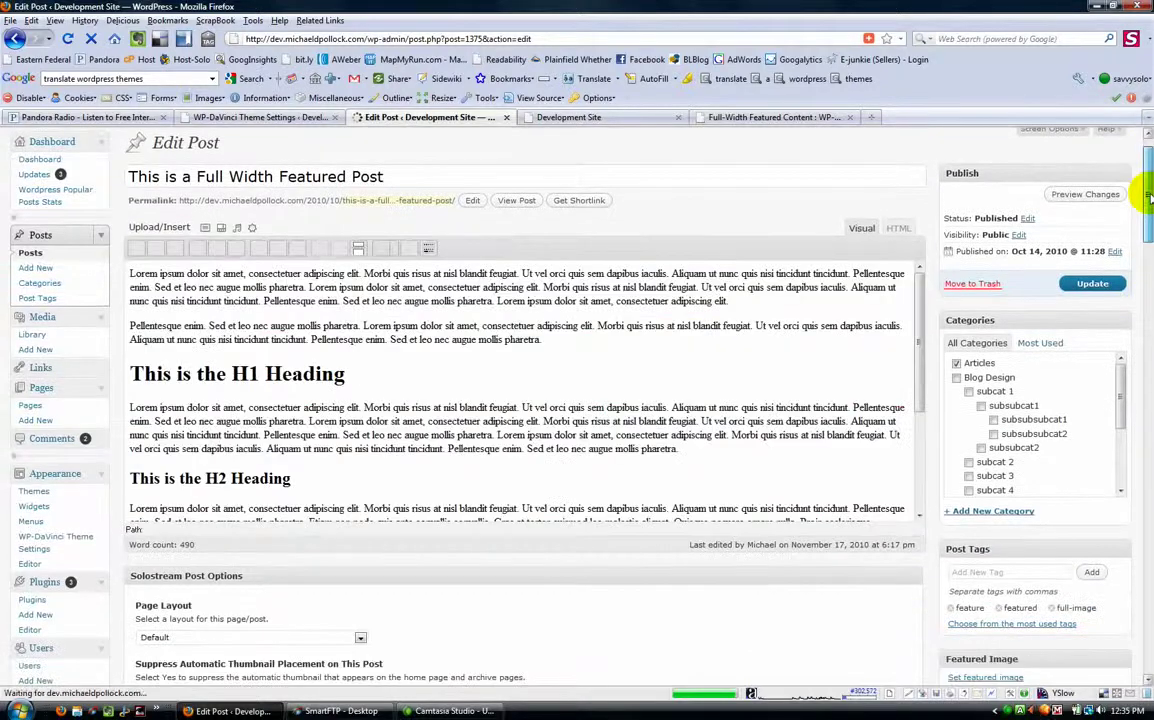
Enter the existing tag "Featured" in the Post Tags of "This is a Full Width Featured Post", choosing it from the suggestions.
left_click_drag(1147, 188, 1149, 258)
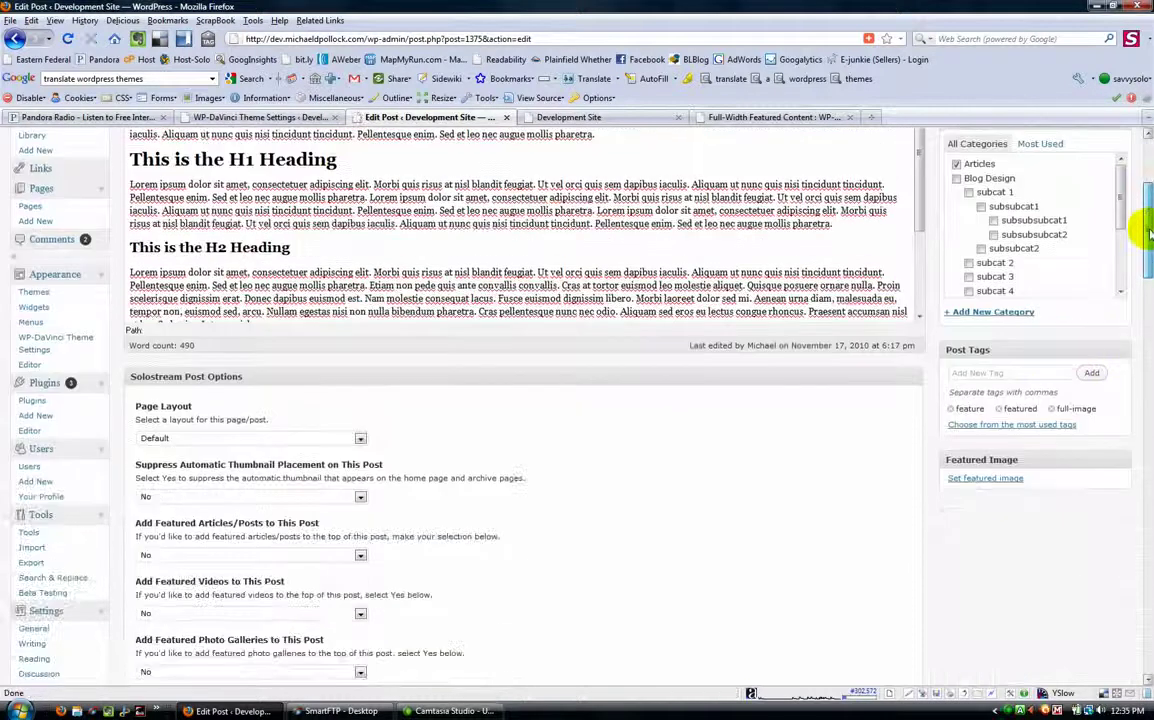
left_click(965, 354)
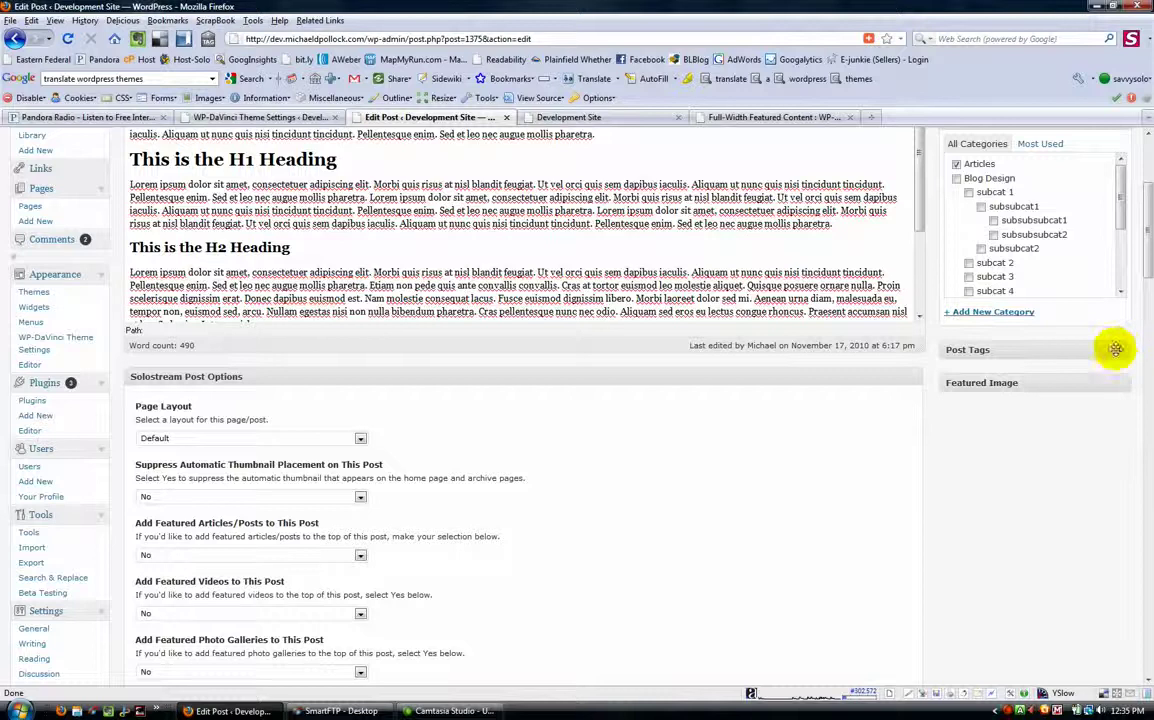
left_click(1115, 349)
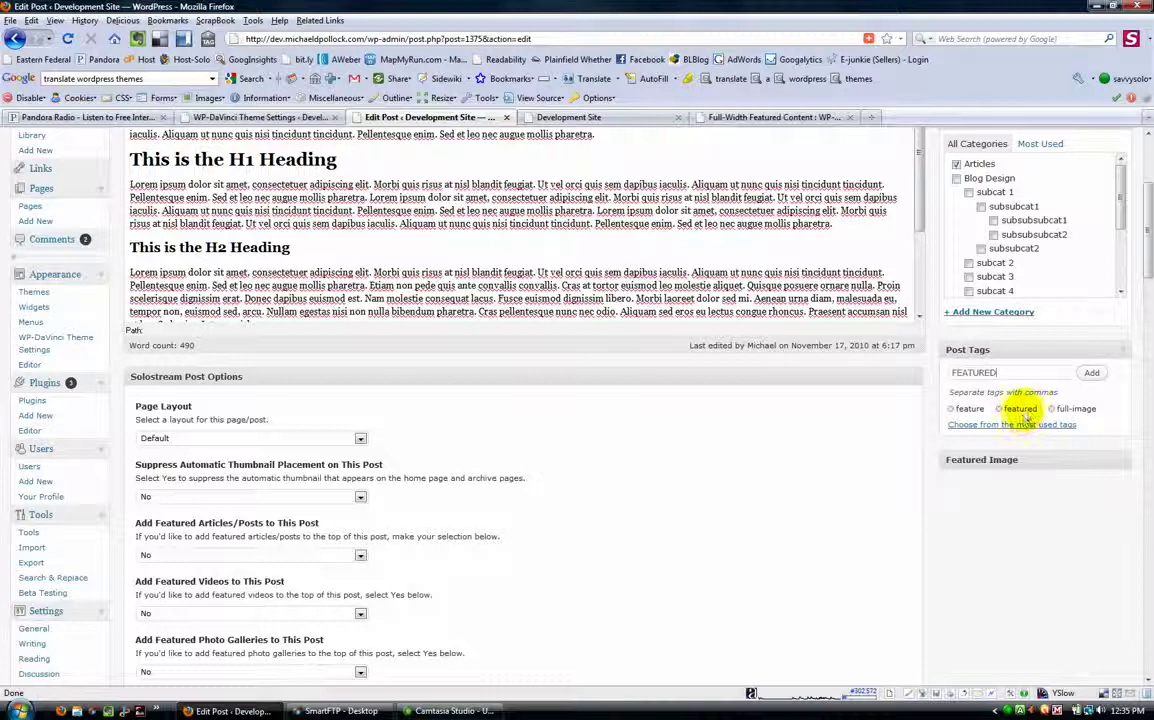
left_click(1002, 373)
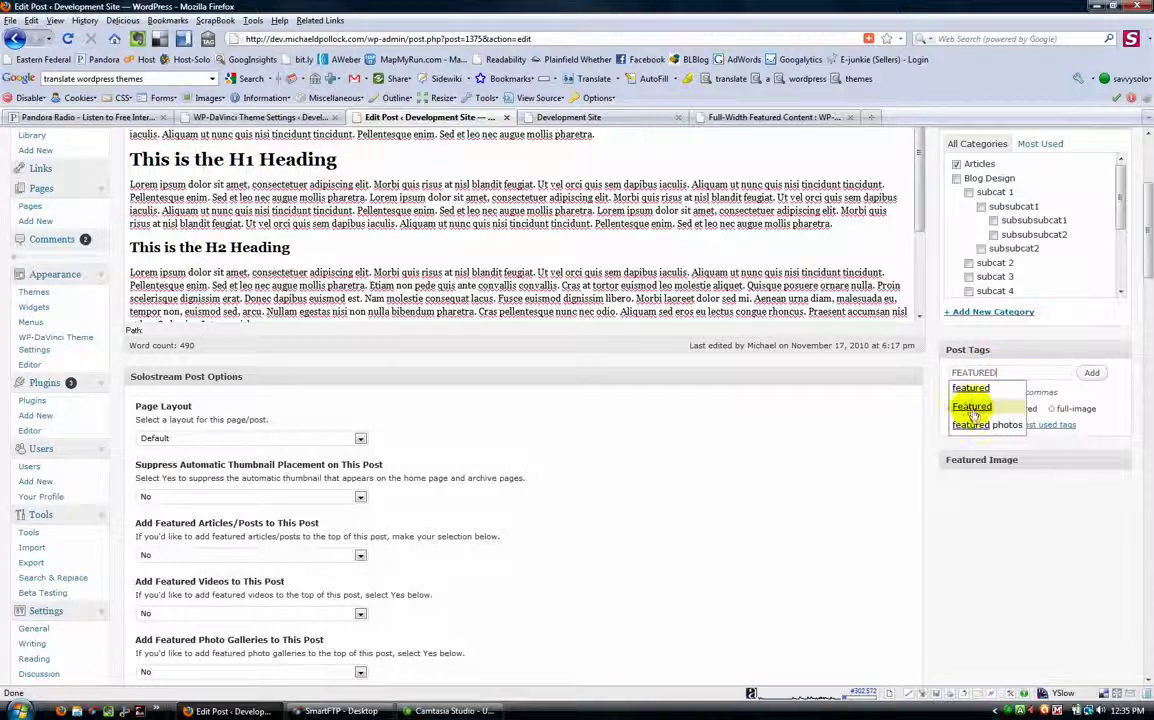
left_click(971, 406)
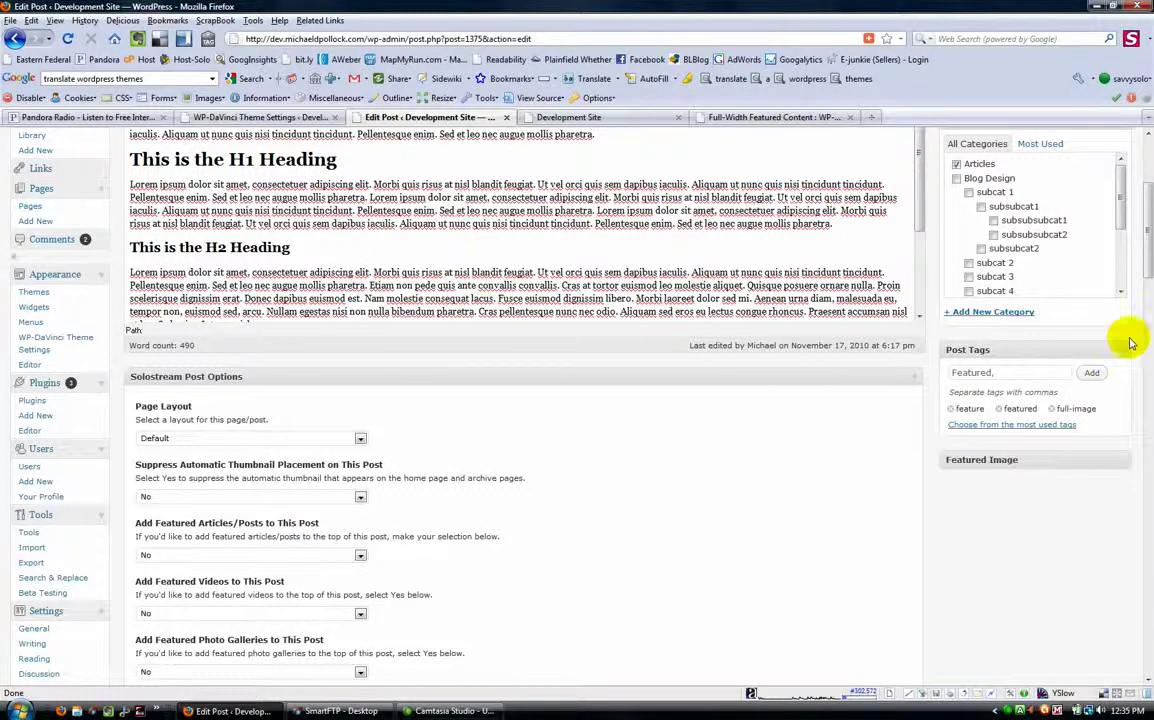
scroll(1145, 232, "up", 1)
left_click_drag(1145, 232, 1136, 180)
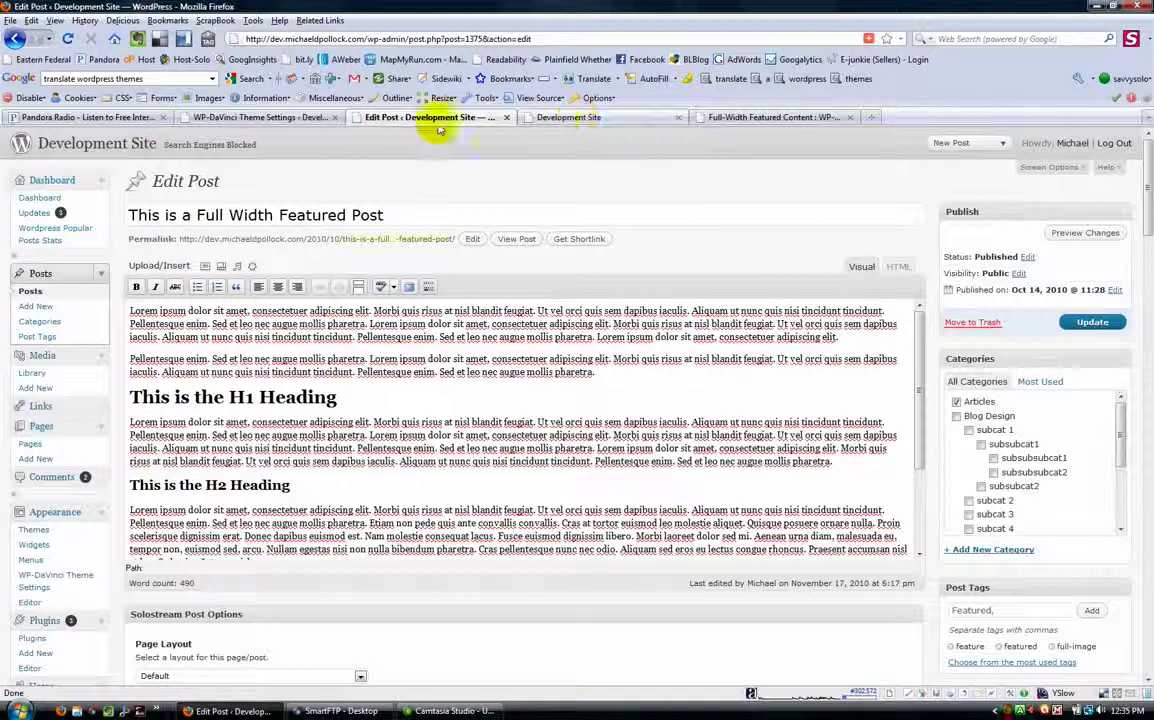
Reload the Development Site home page and examine the Featured Articles slider and its heading.
left_click(590, 117)
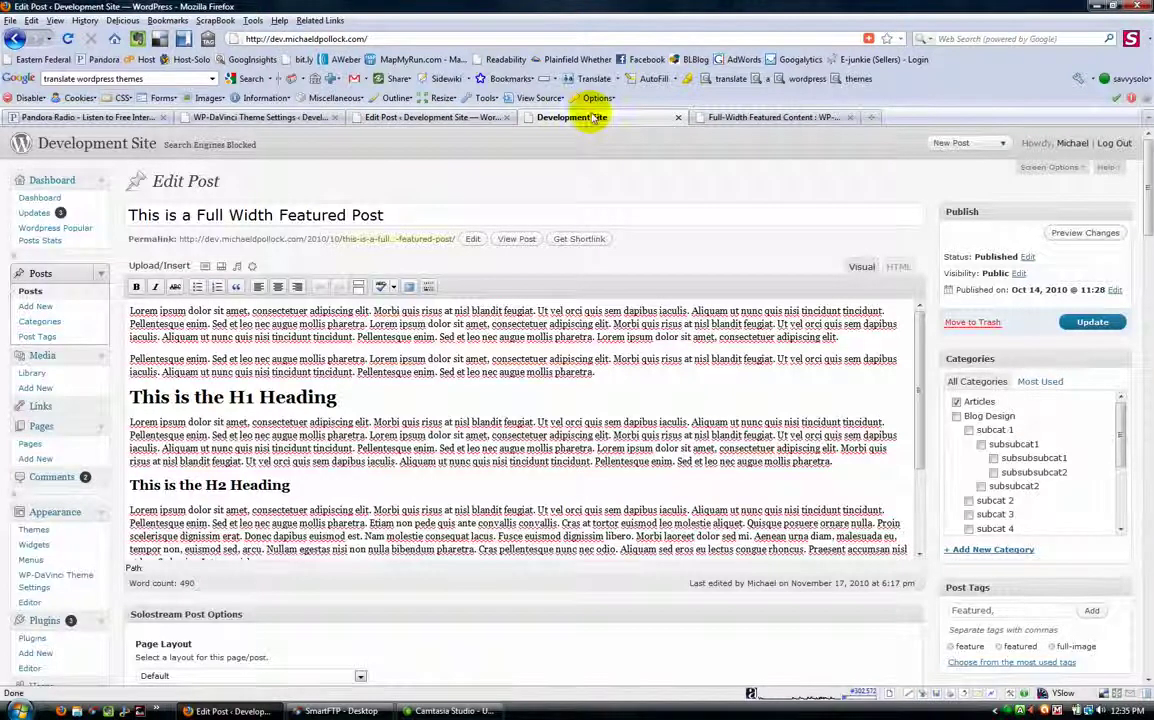
left_click(66, 39)
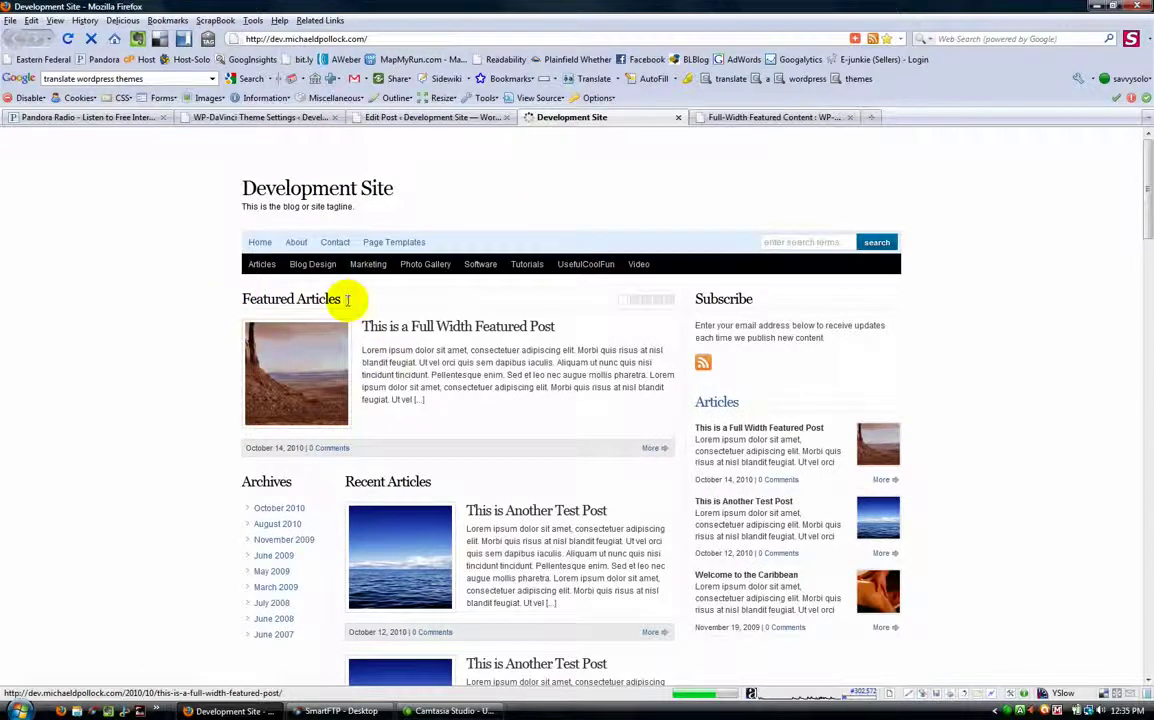
left_click_drag(250, 299, 335, 299)
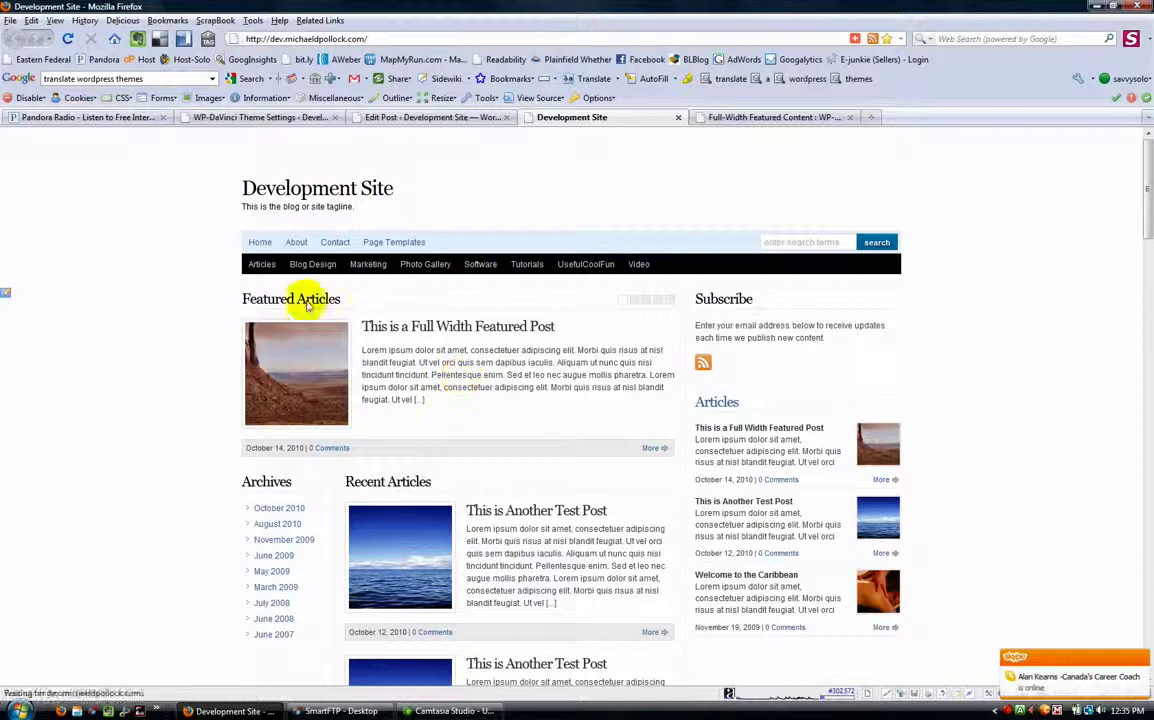
Set Featured Posts on Home Page to Full Width Featured Content Slider, save the theme settings and reload the site's home page.
left_click(372, 117)
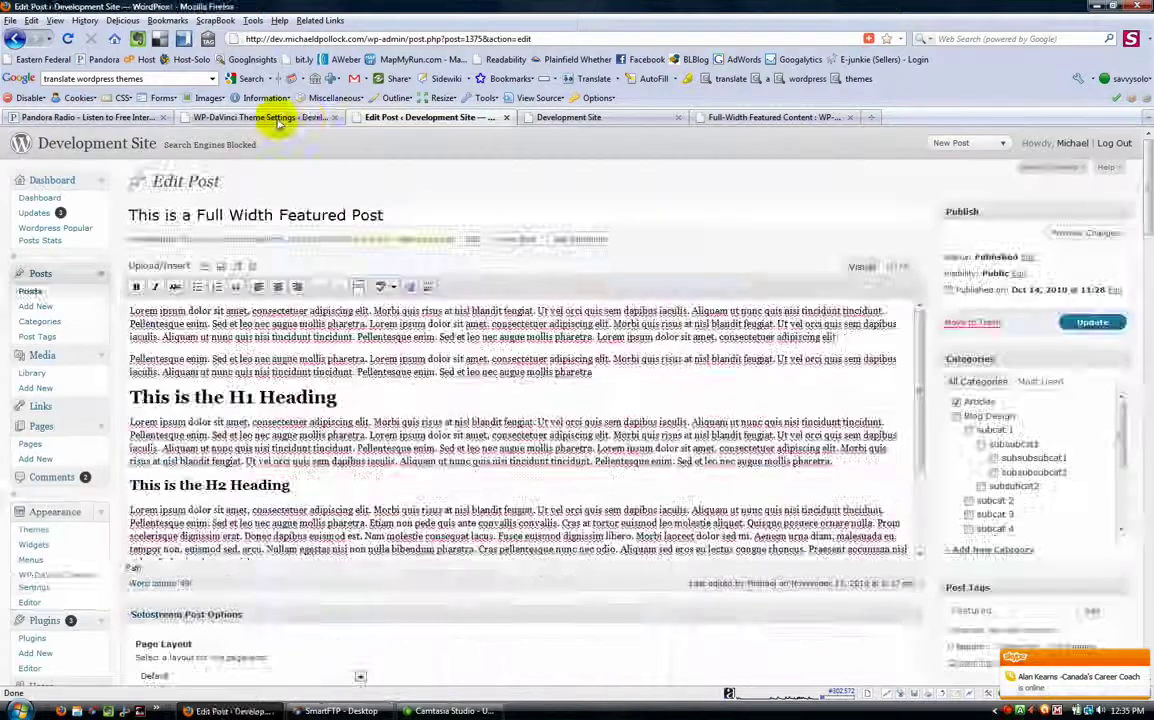
left_click(270, 117)
left_click(170, 463)
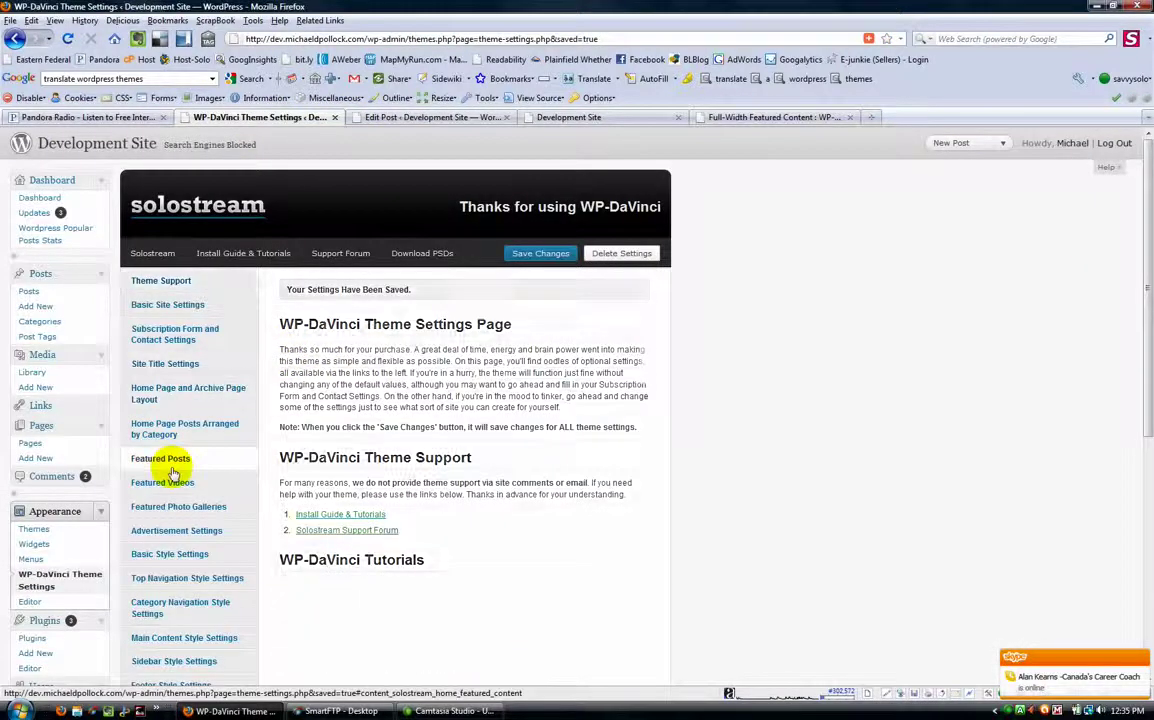
left_click(375, 366)
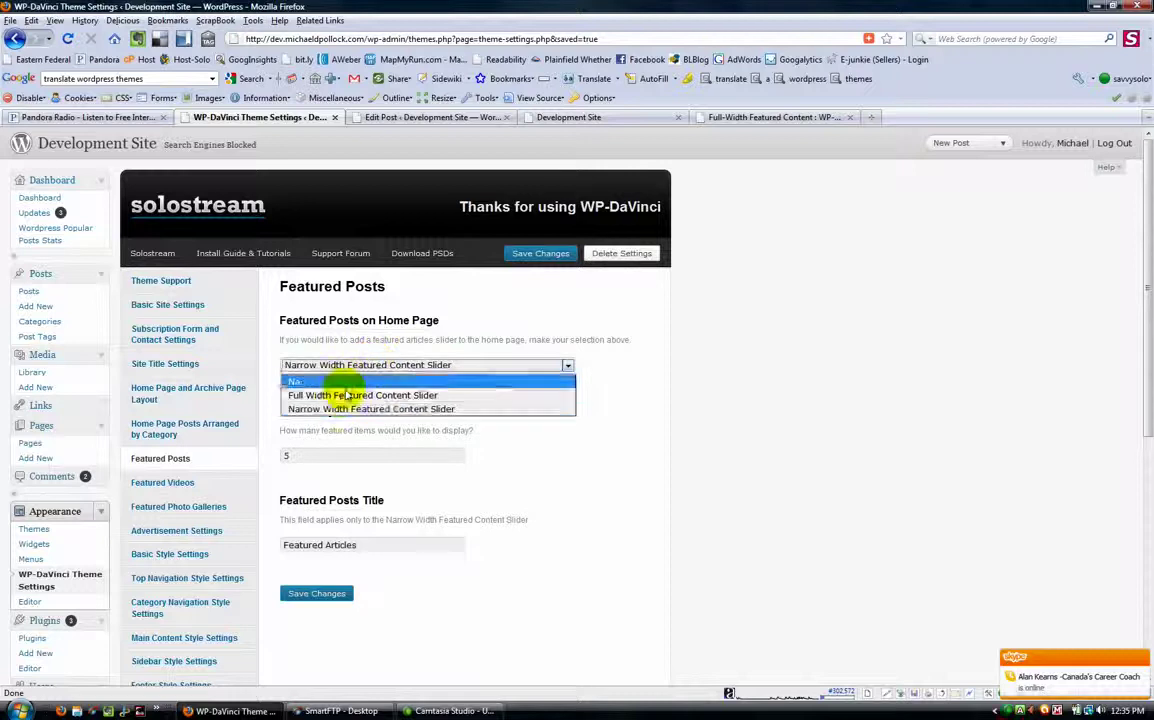
left_click(345, 394)
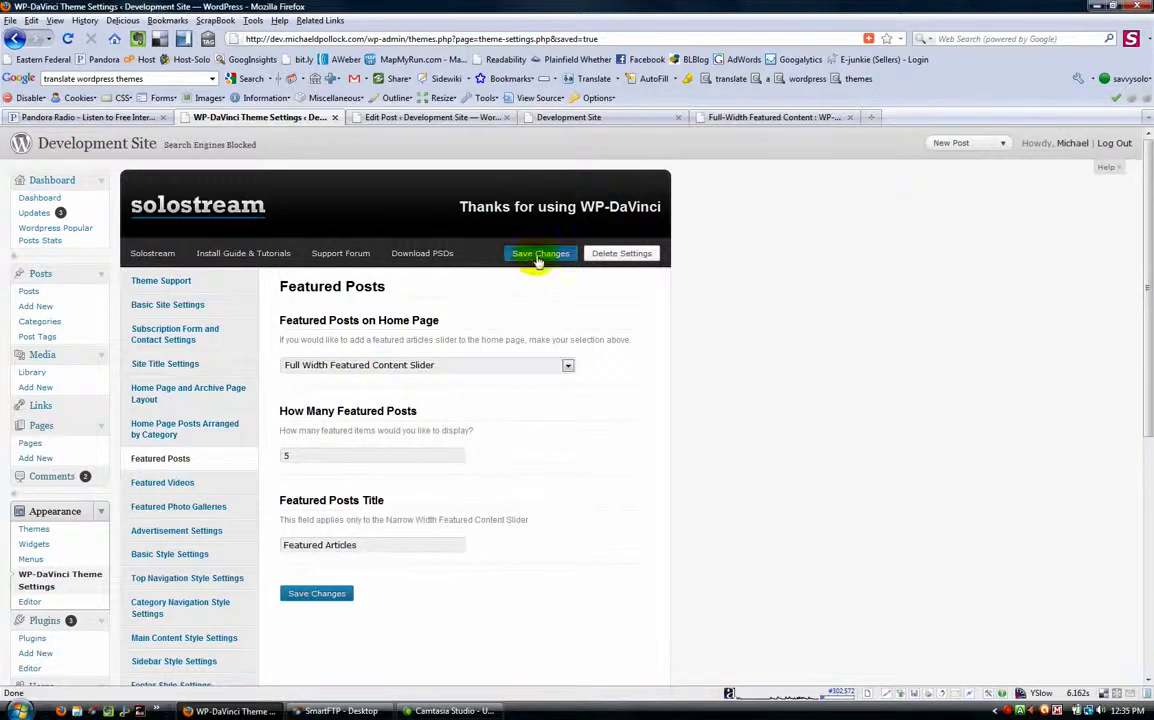
left_click(538, 254)
left_click(545, 117)
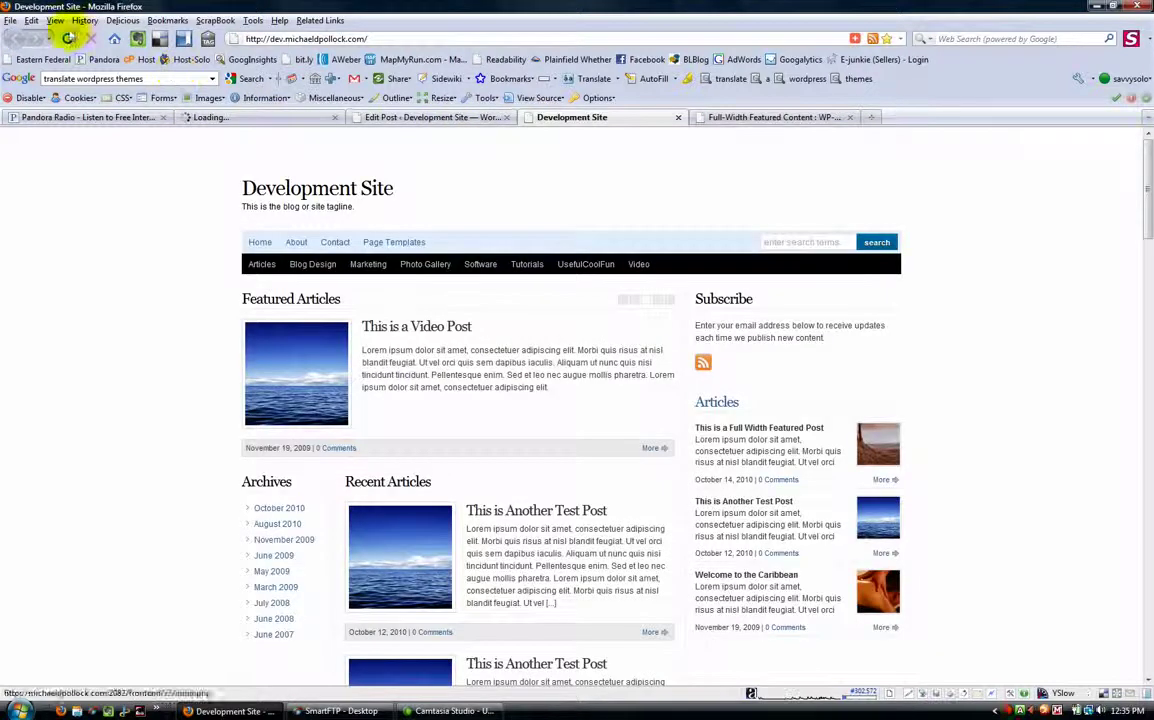
left_click(67, 38)
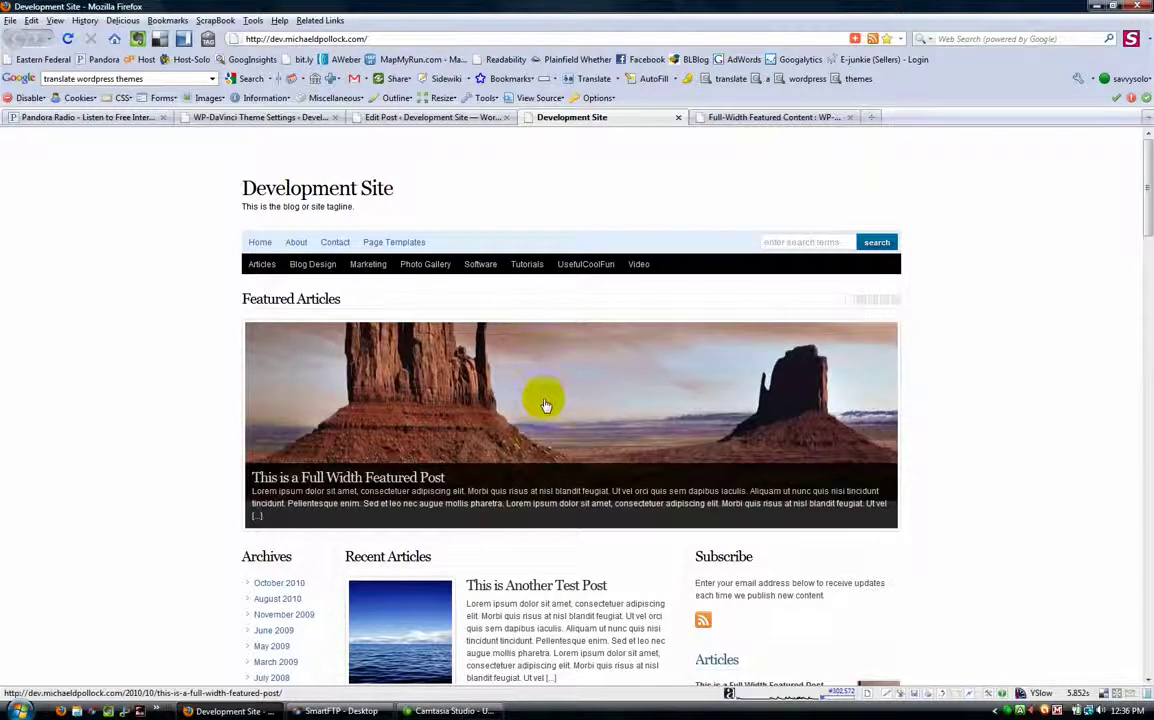
Set Featured Posts on Home Page to Narrow Width Featured Content Slider, save the theme settings and reload the site's home page.
left_click(250, 117)
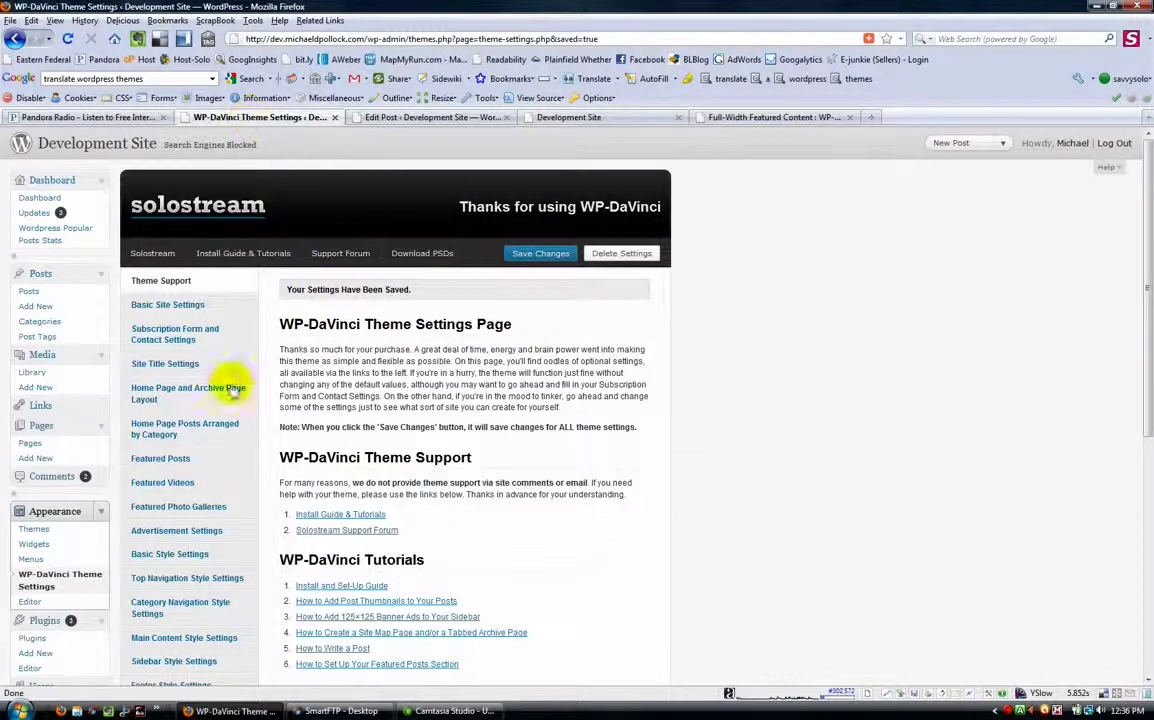
left_click(172, 460)
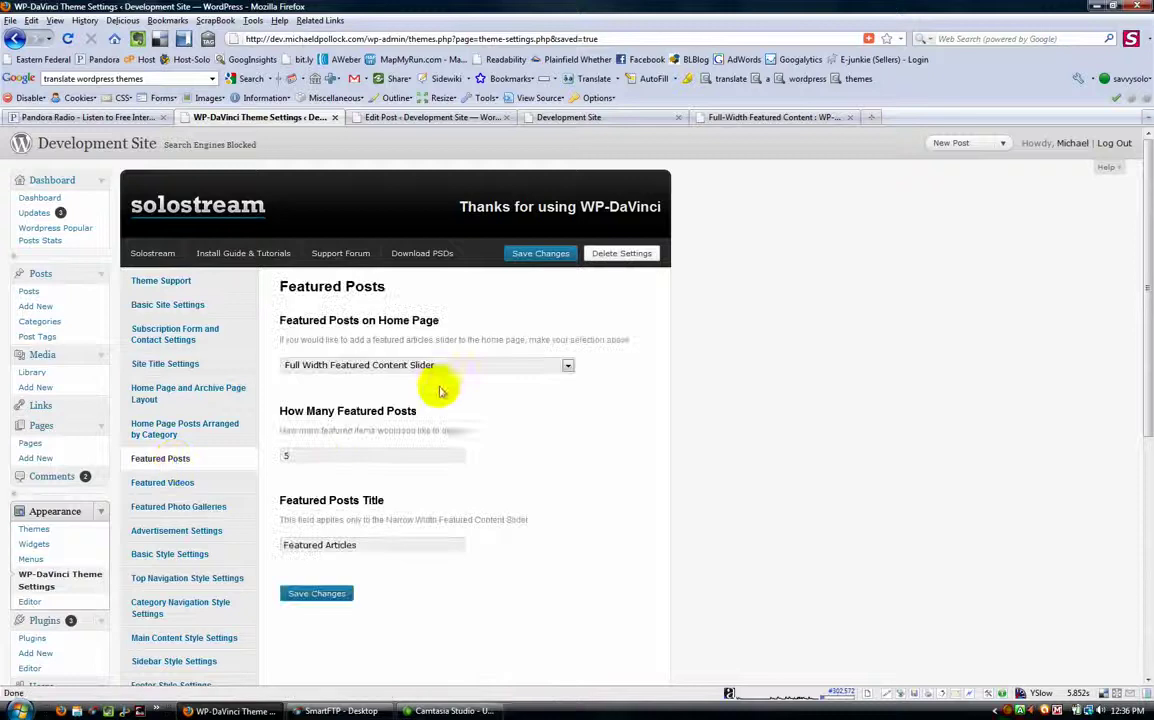
left_click(341, 366)
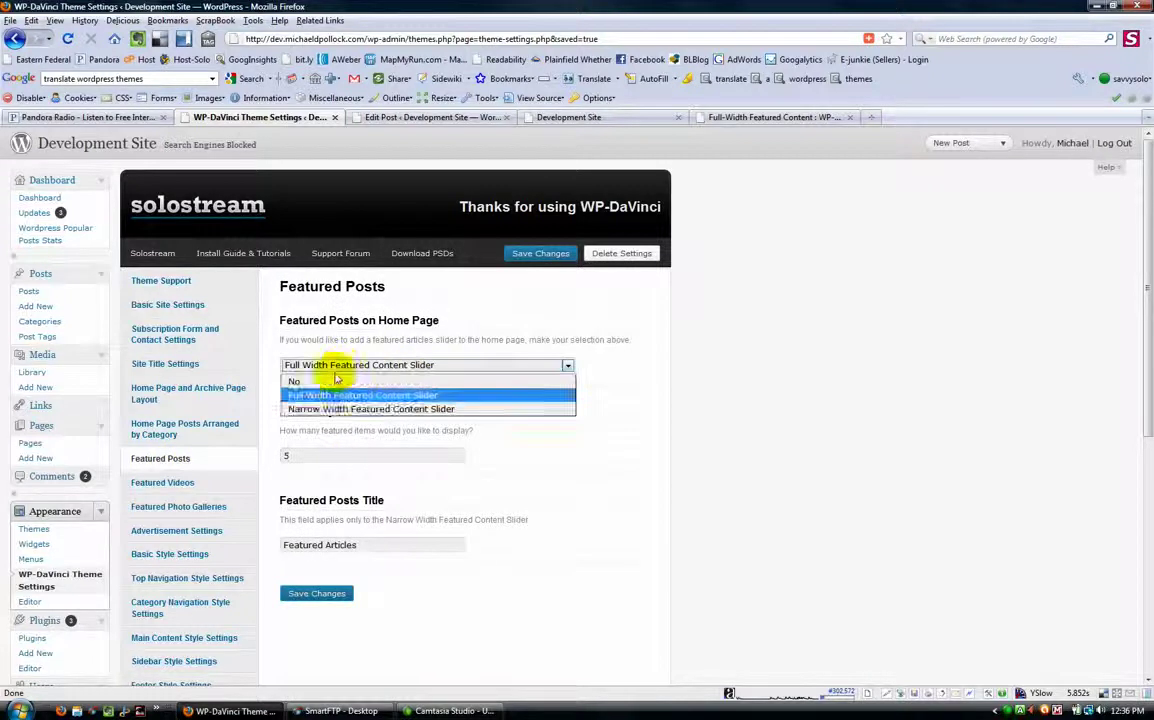
left_click(318, 406)
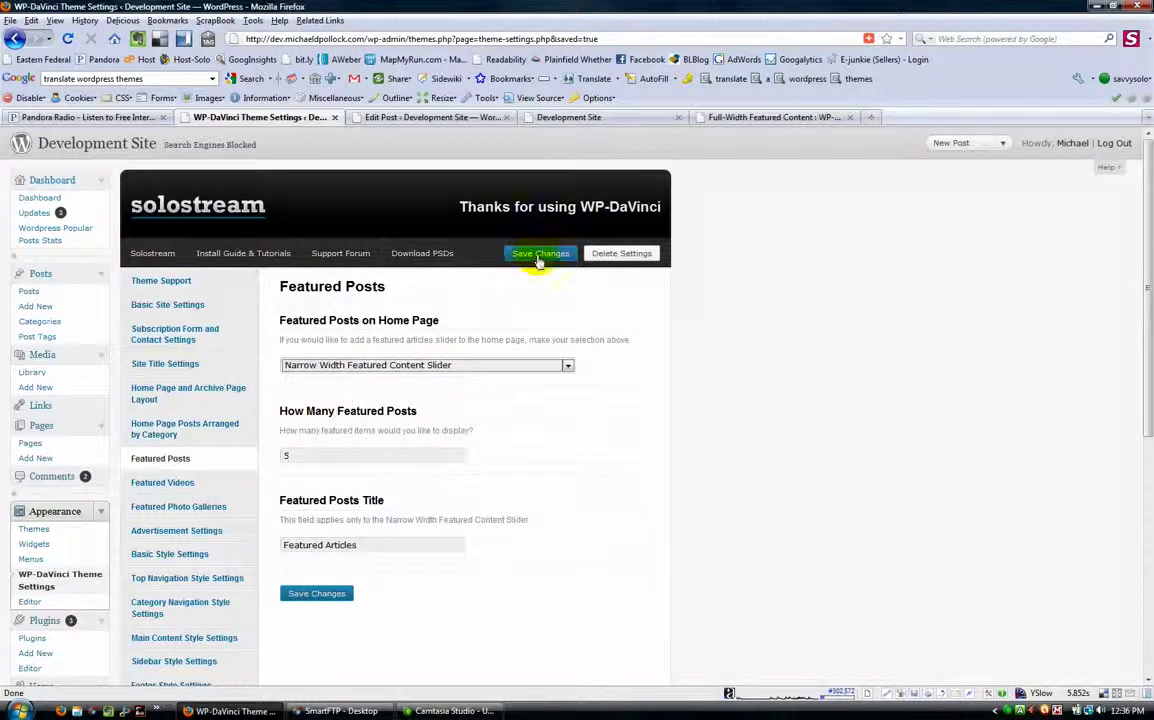
left_click(538, 256)
left_click(569, 118)
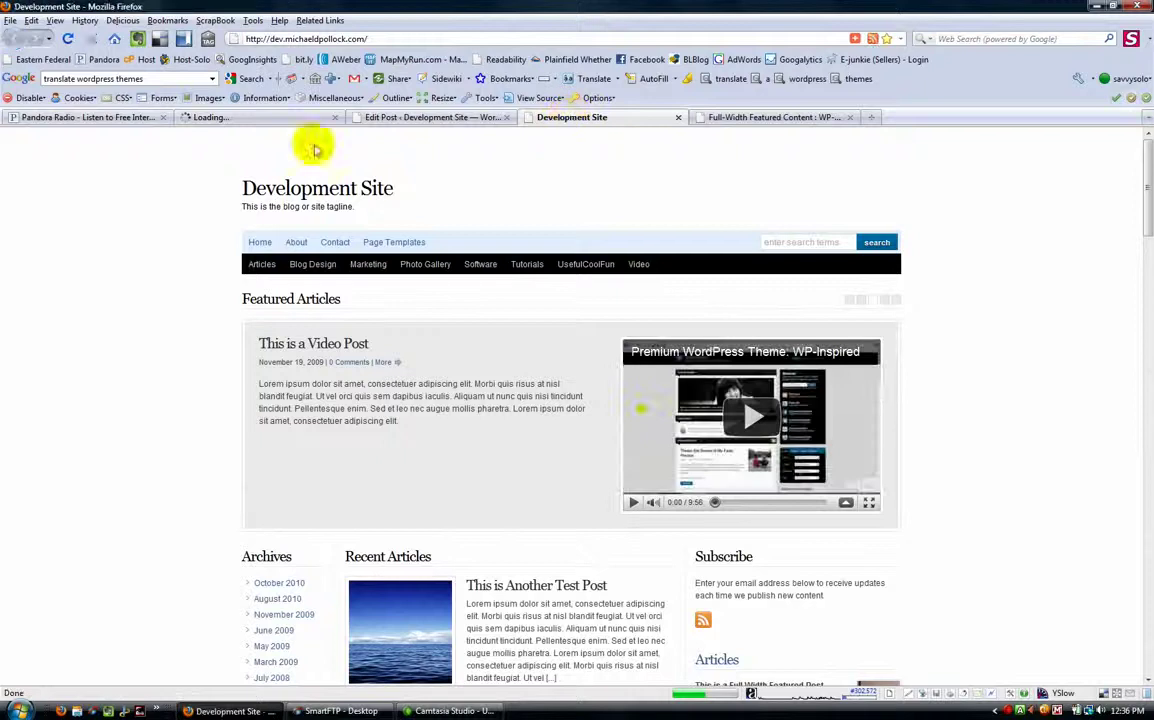
left_click(68, 40)
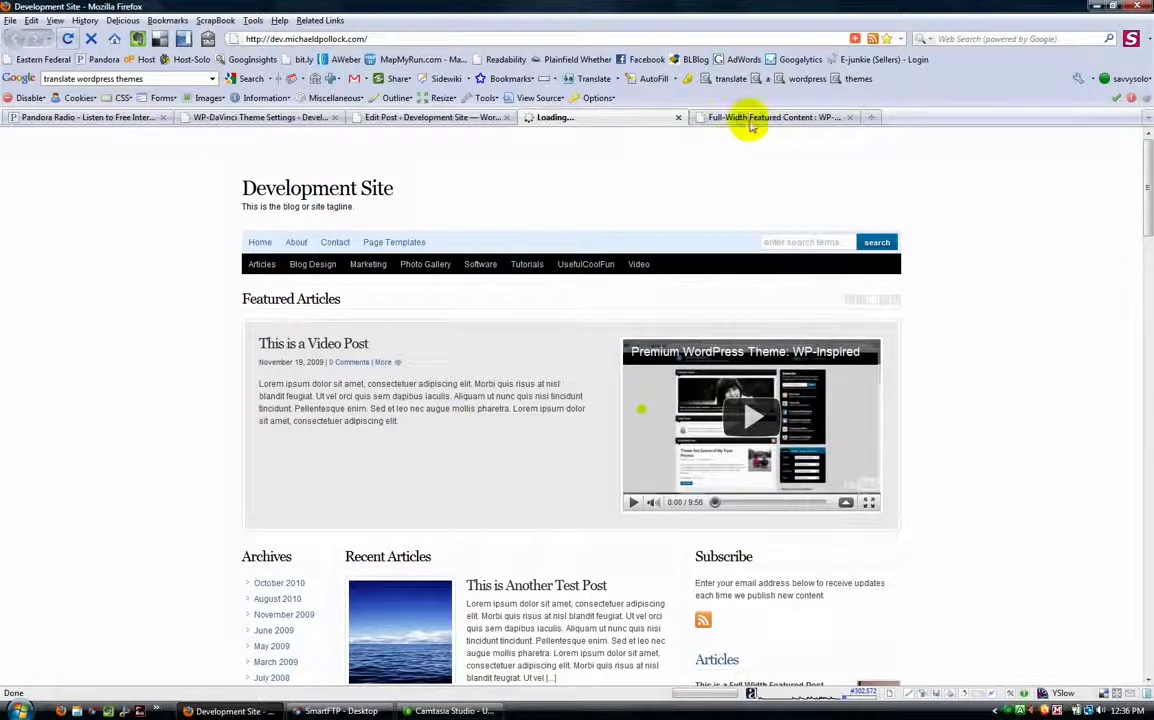
Switch to the WP-DaVinci demo site's Full-Width Featured Content page and open its Tutorials category.
key("ctrl+Tab")
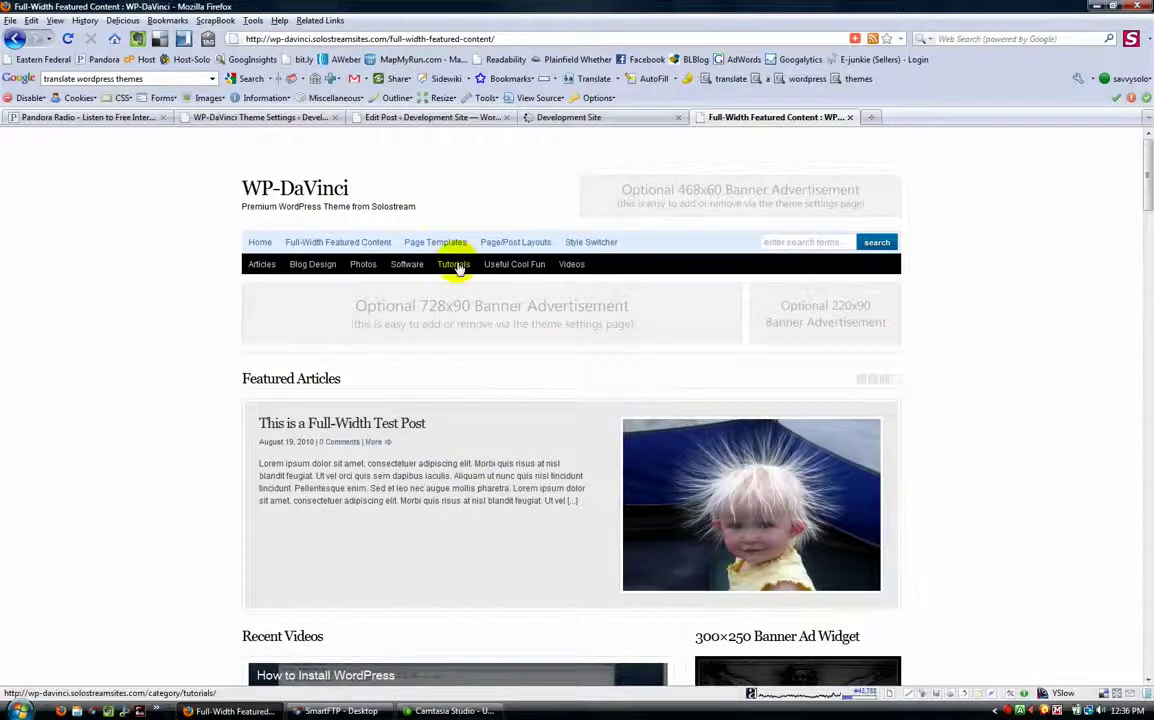
left_click(454, 265)
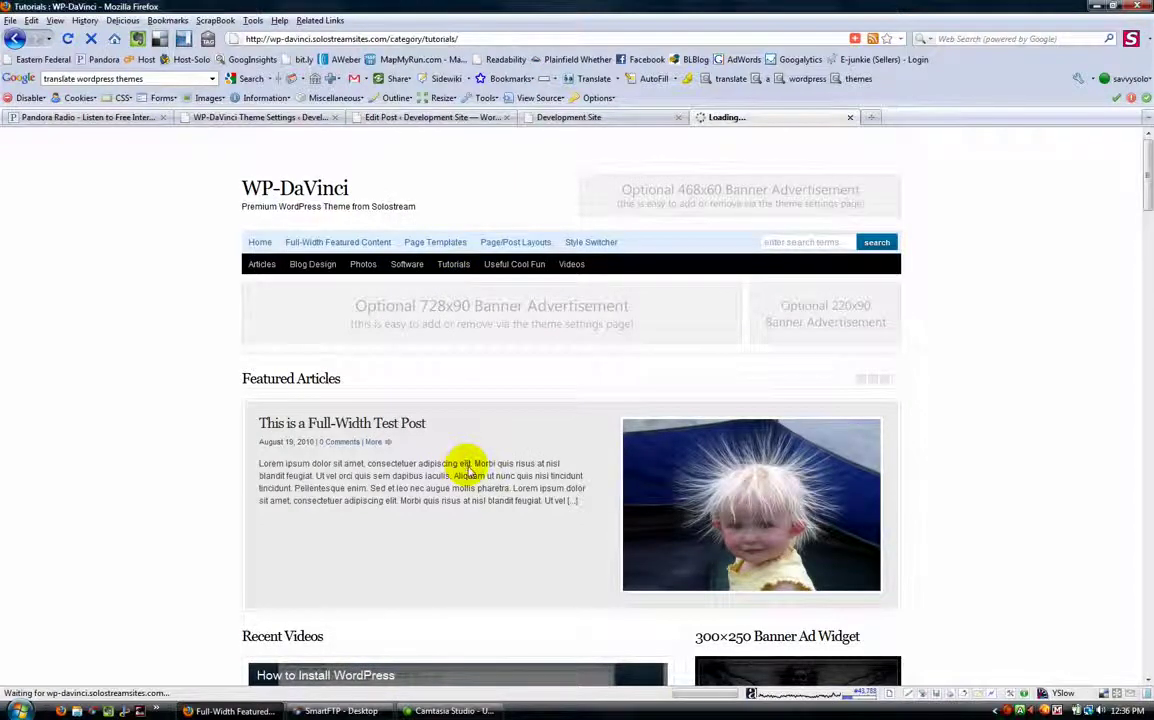